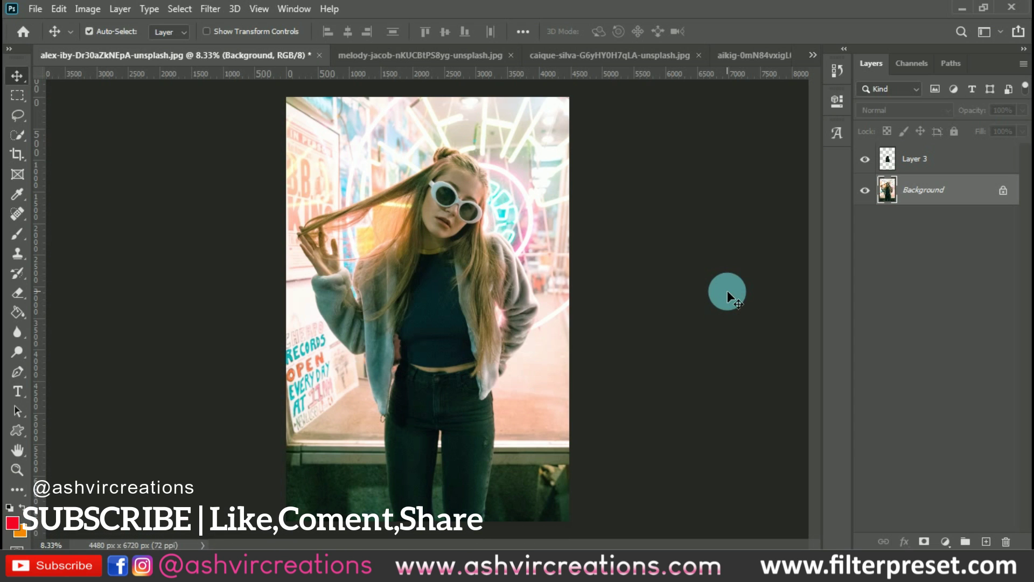
# Step: Preview the Texturre.jpg image from the desktop at full size and close the preview
pyautogui.scroll(-1, 726, 291)
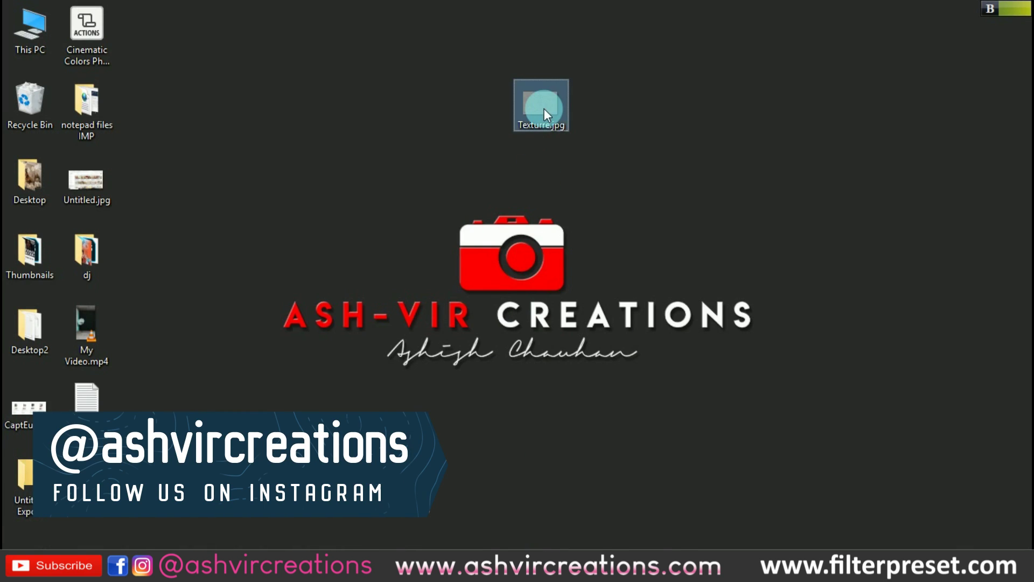
pyautogui.doubleClick(544, 108)
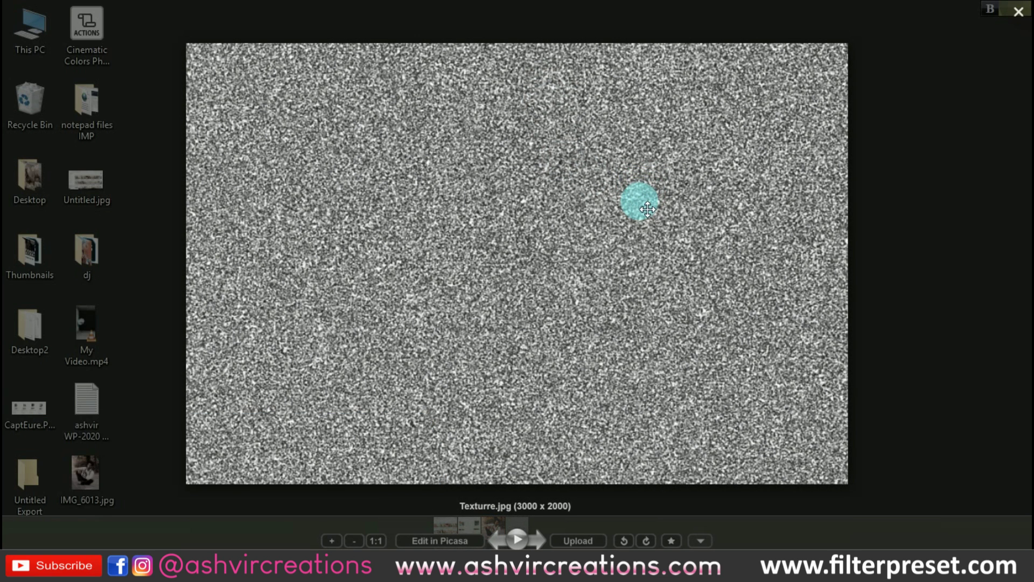
pyautogui.click(1019, 11)
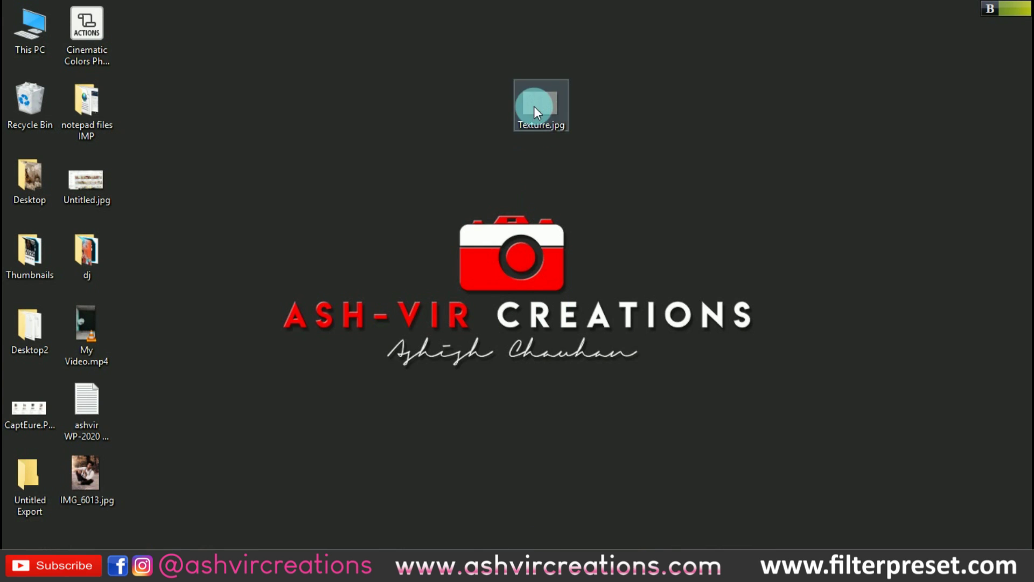
# Step: Open Texturre.jpg from the desktop in Photoshop and copy the entire noise texture
pyautogui.moveTo(534, 105); pyautogui.dragTo(541, 405)
pyautogui.rightClick(540, 406)
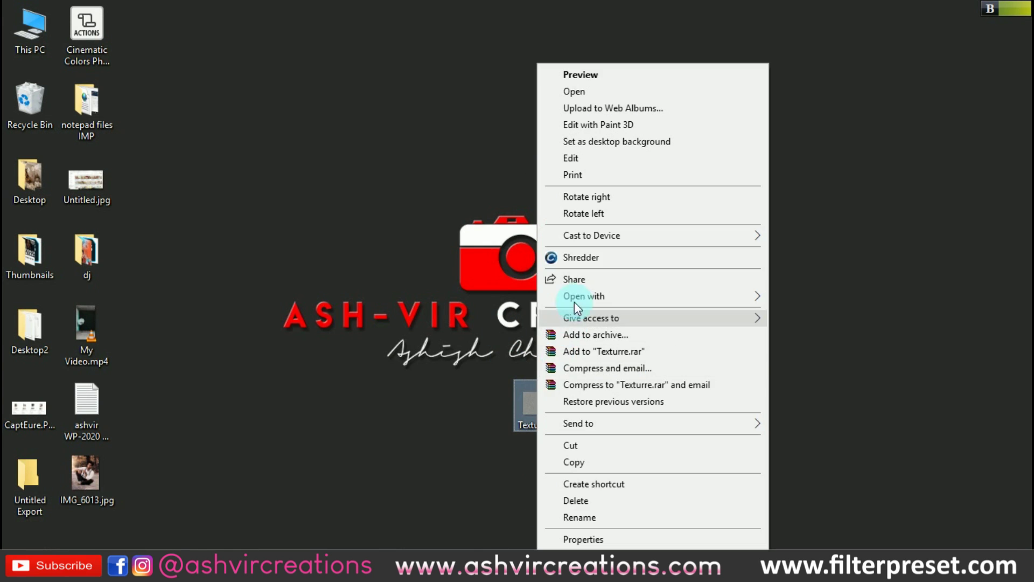
pyautogui.moveTo(672, 297)
pyautogui.click(780, 299)
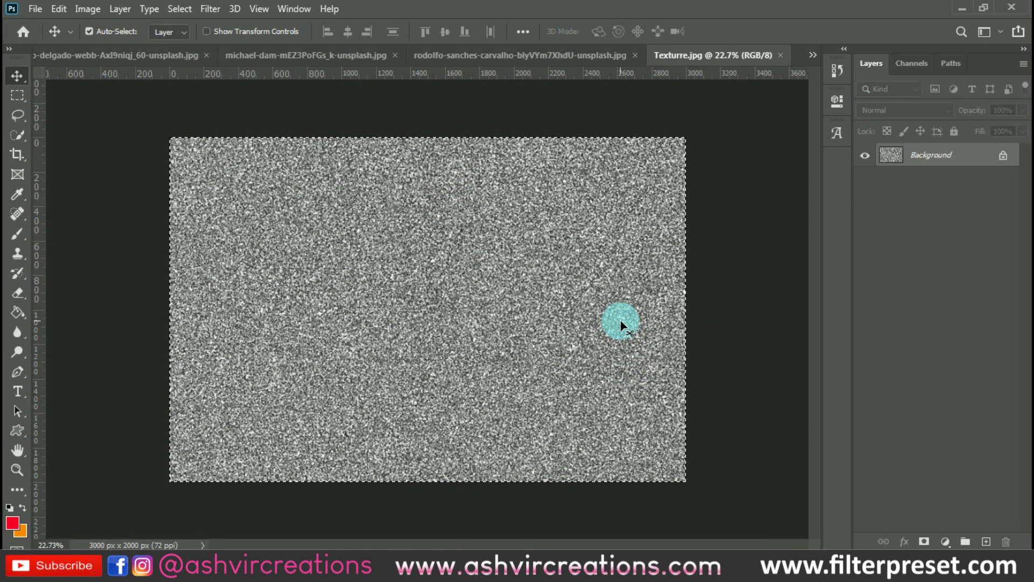
pyautogui.press('ctrl')
pyautogui.scroll(2, 620, 322)
pyautogui.scroll(-3, 622, 318)
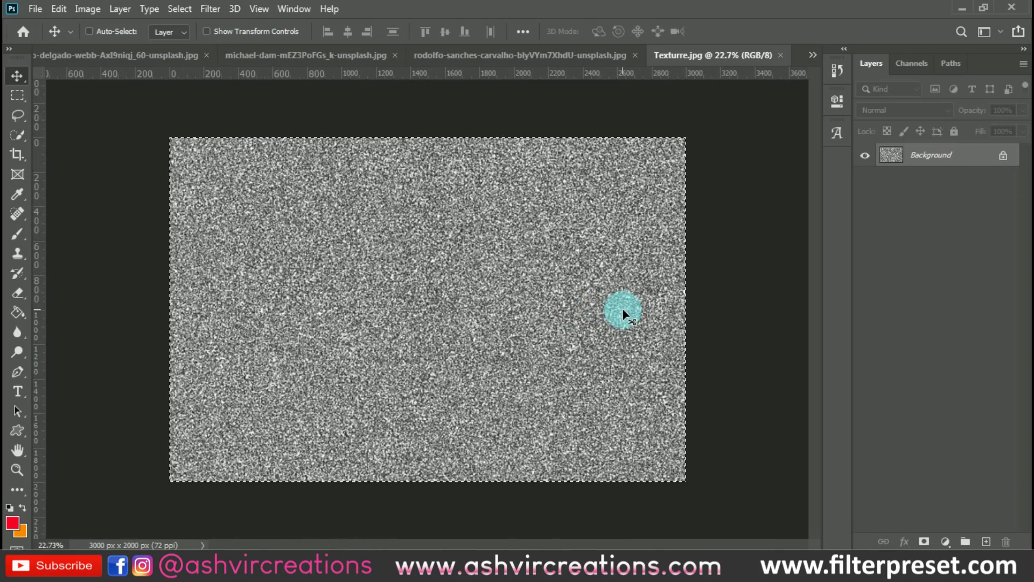
pyautogui.scroll(3, 549, 273)
pyautogui.scroll(-3, 552, 278)
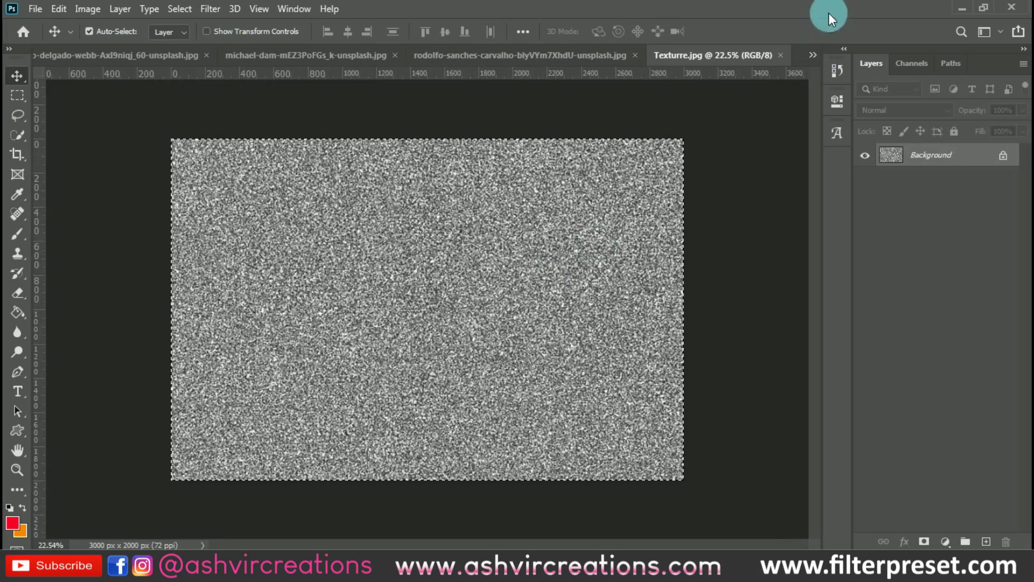
# Step: In the neon-sign portrait, quick-select the woman's dark crop top, hide Layer 3 and copy the selected top to its own layer
pyautogui.click(814, 51)
pyautogui.click(771, 60)
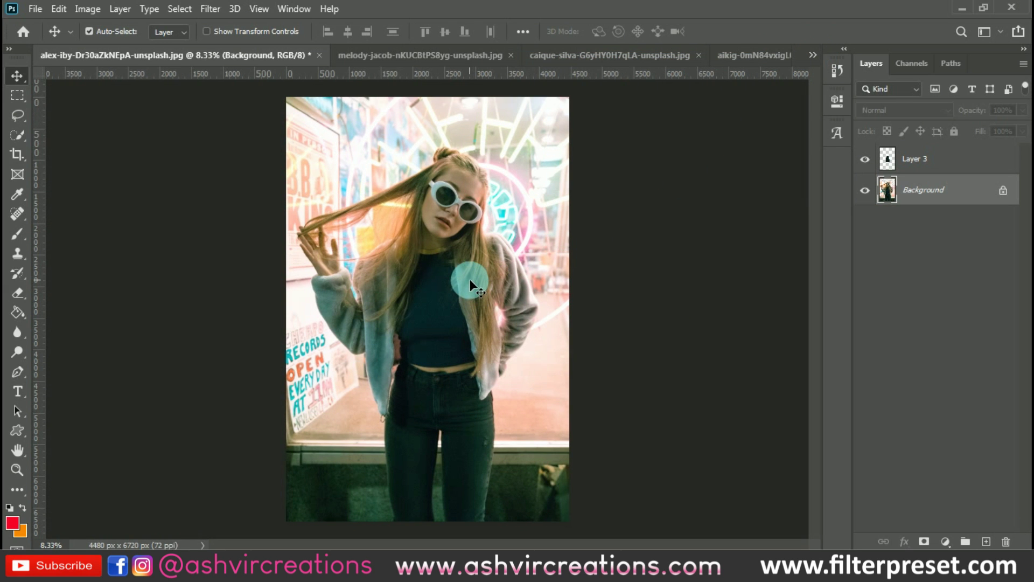
pyautogui.click(19, 140)
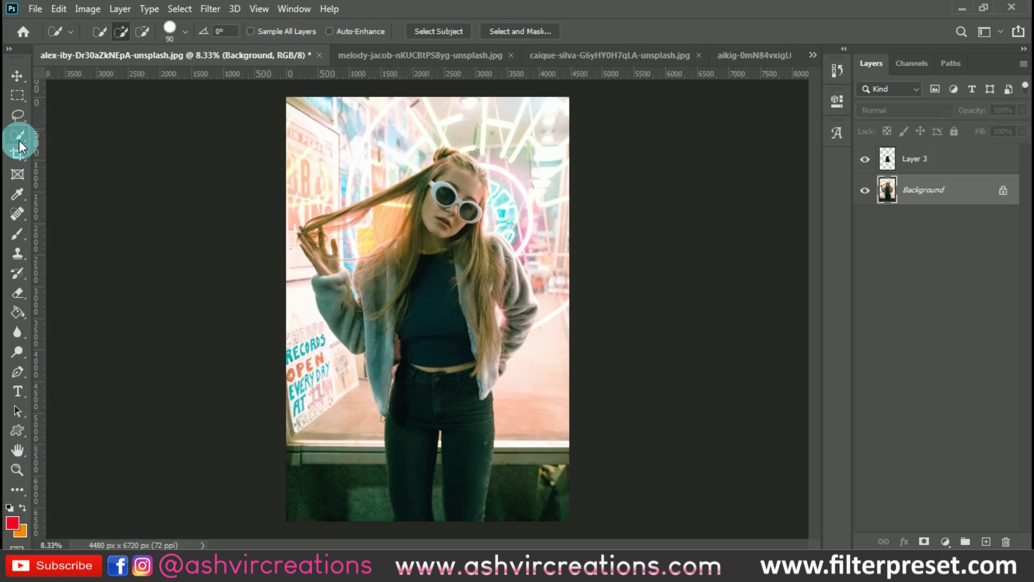
pyautogui.moveTo(452, 293)
pyautogui.mouseDown()
pyautogui.moveTo(438, 277)
pyautogui.moveTo(430, 295)
pyautogui.moveTo(430, 307)
pyautogui.moveTo(451, 315)
pyautogui.mouseUp()
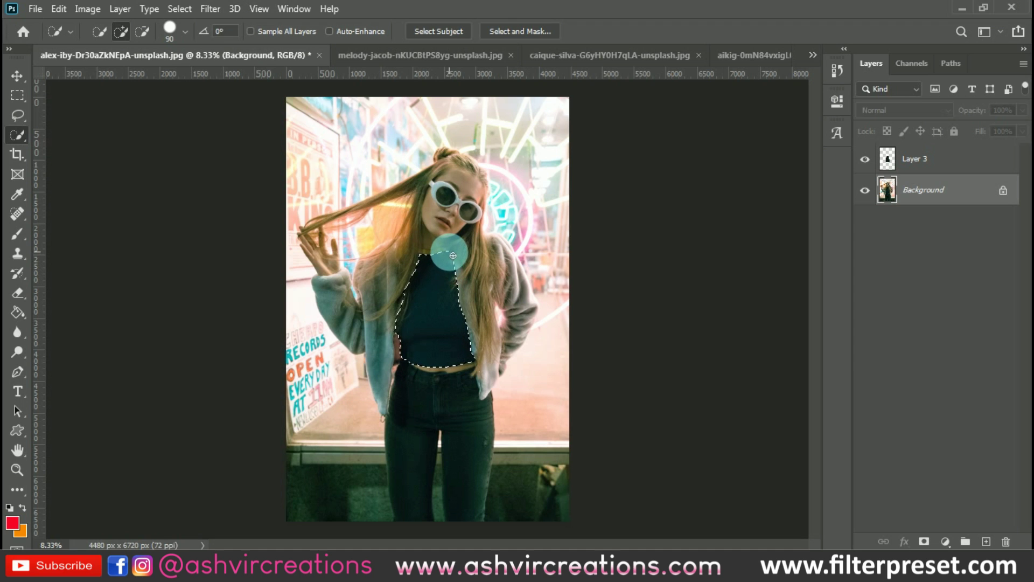
pyautogui.click(865, 159)
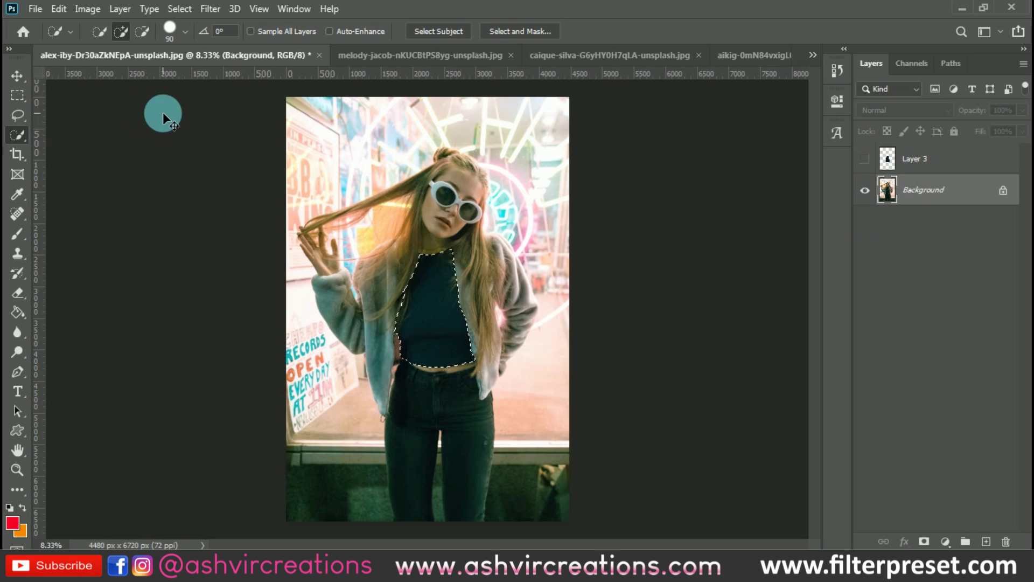
pyautogui.hotkey('ctrl', 'j')
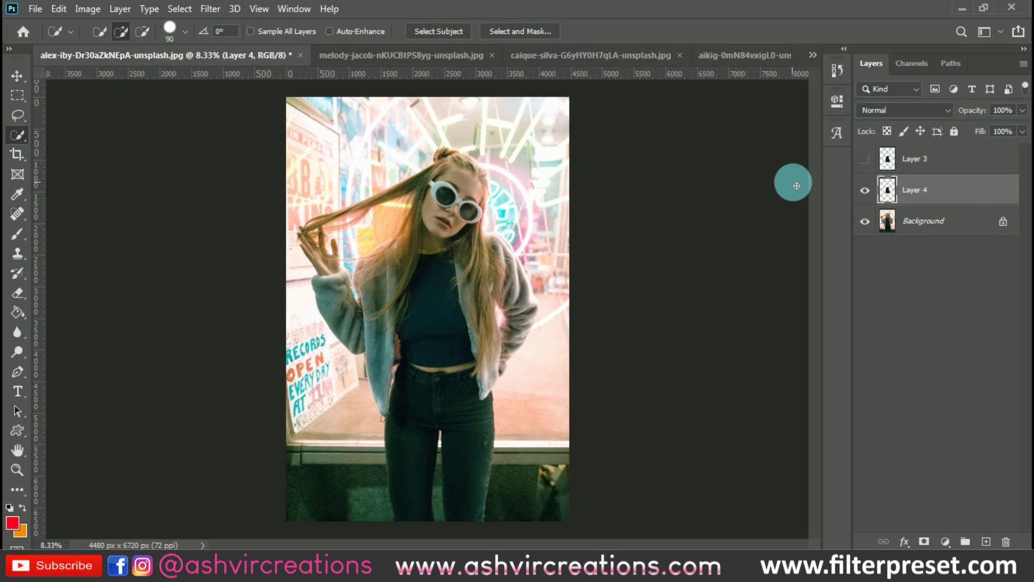
pyautogui.click(865, 190)
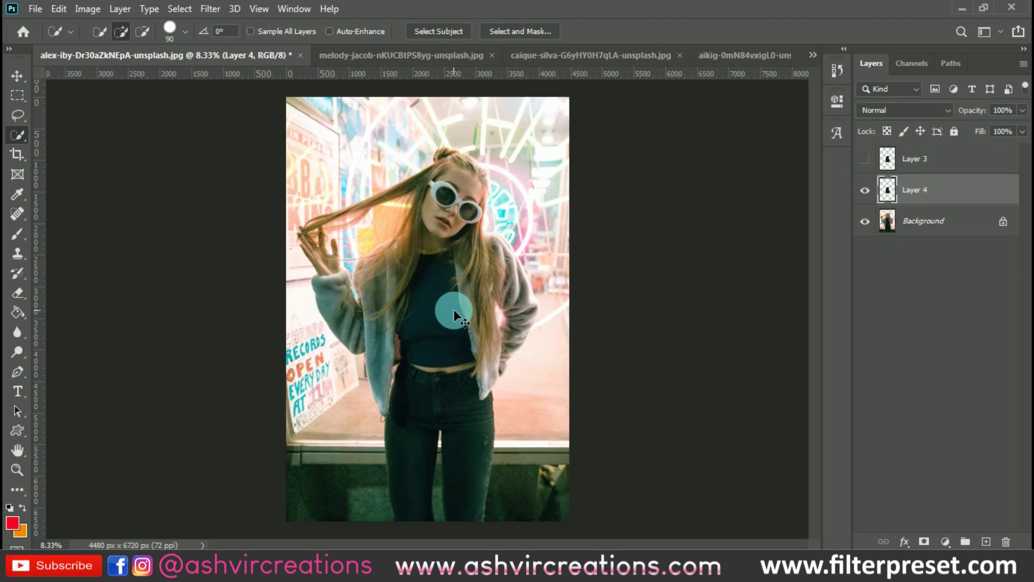
# Step: Paste the noise texture above the crop-top layer, rotate it 90° clockwise and place it over the woman's torso
pyautogui.hotkey('ctrl', 'v')
pyautogui.press('v')
pyautogui.hotkey('ctrl', 't')
pyautogui.rightClick(422, 286)
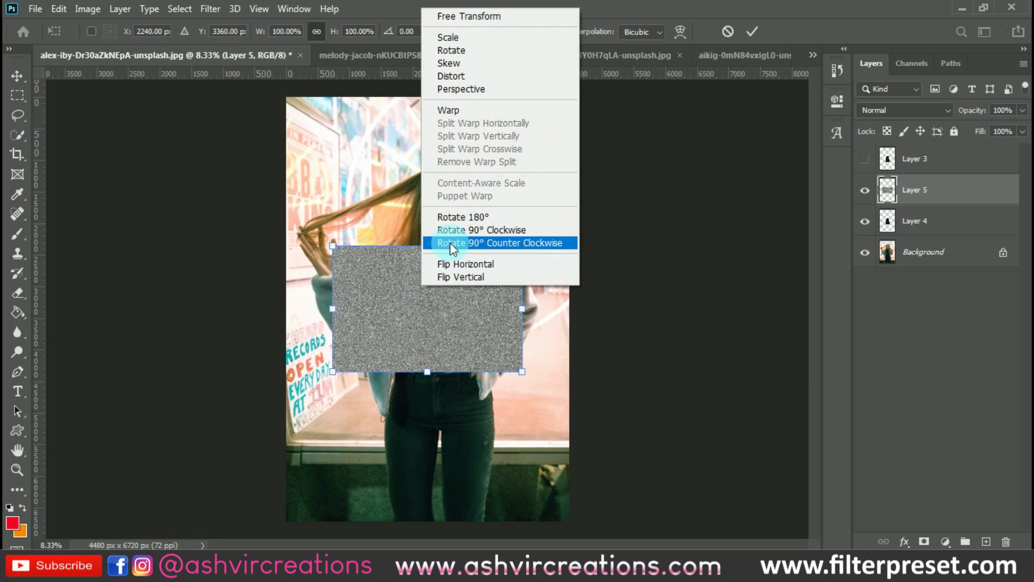
pyautogui.click(459, 230)
pyautogui.moveTo(457, 254); pyautogui.dragTo(464, 278)
pyautogui.doubleClick(463, 278)
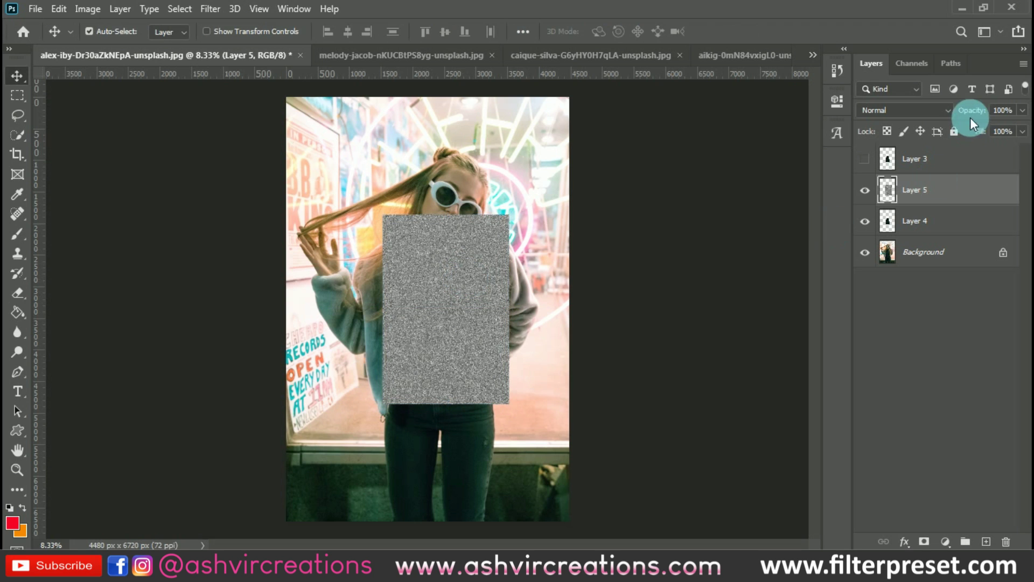
pyautogui.moveTo(978, 115); pyautogui.dragTo(1026, 112)
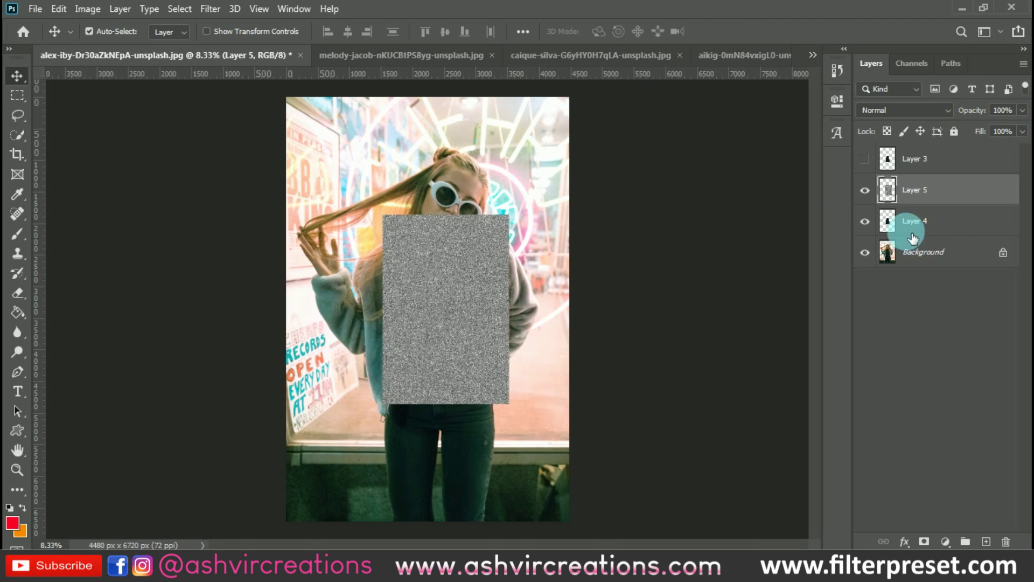
# Step: Load the crop-top layer's outline as a selection, copy the texture inside it to a new layer and hide Layers 5 and 4
pyautogui.keyDown('ctrl'); pyautogui.click(895, 226); pyautogui.keyUp('ctrl')
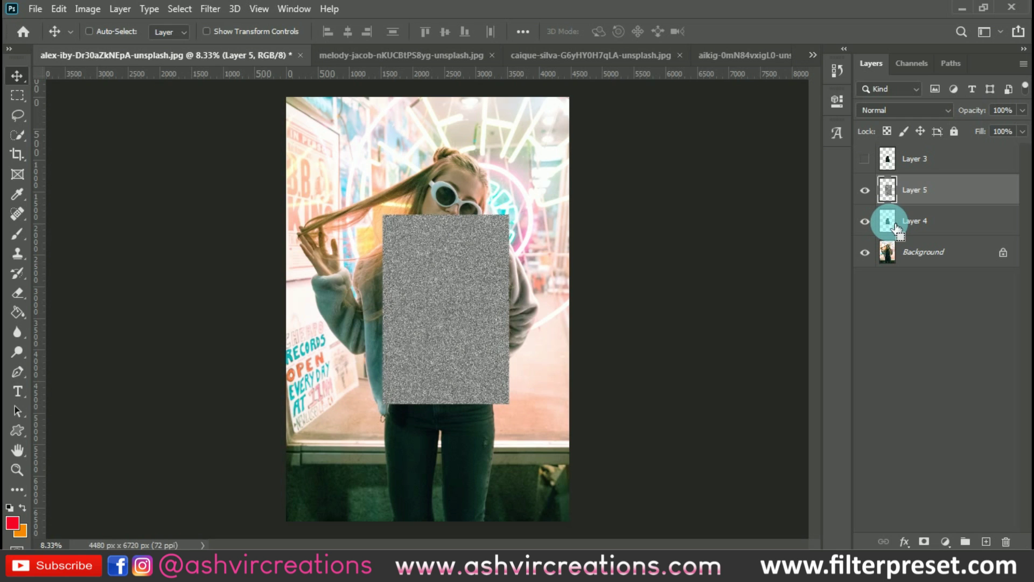
pyautogui.click(890, 211)
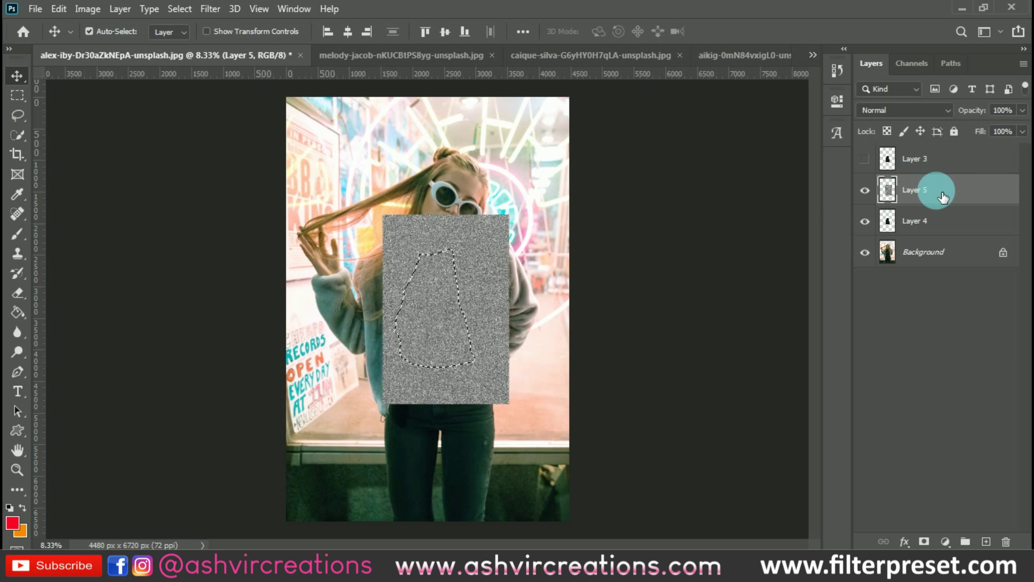
pyautogui.hotkey('ctrl', 'j')
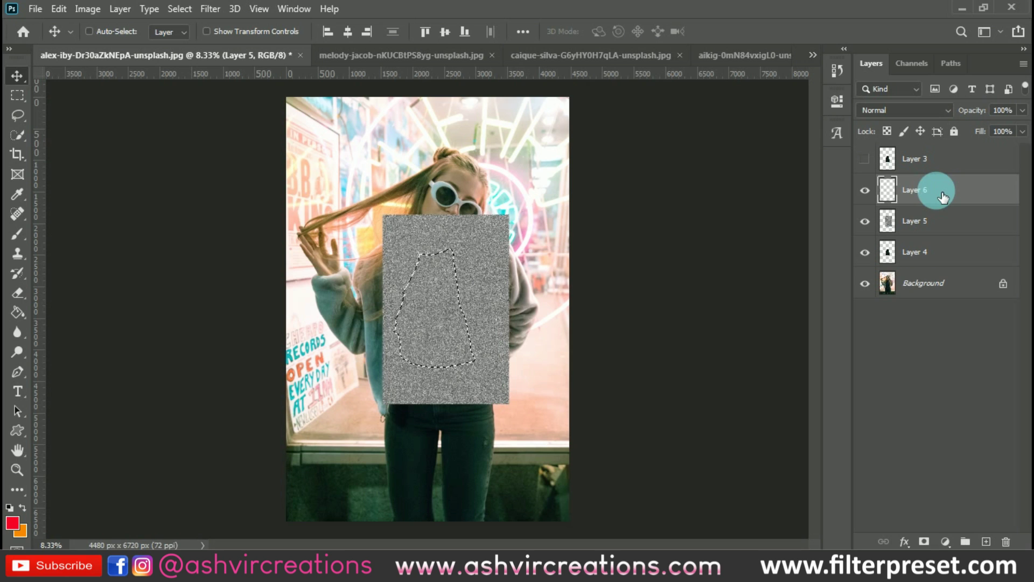
pyautogui.click(868, 220)
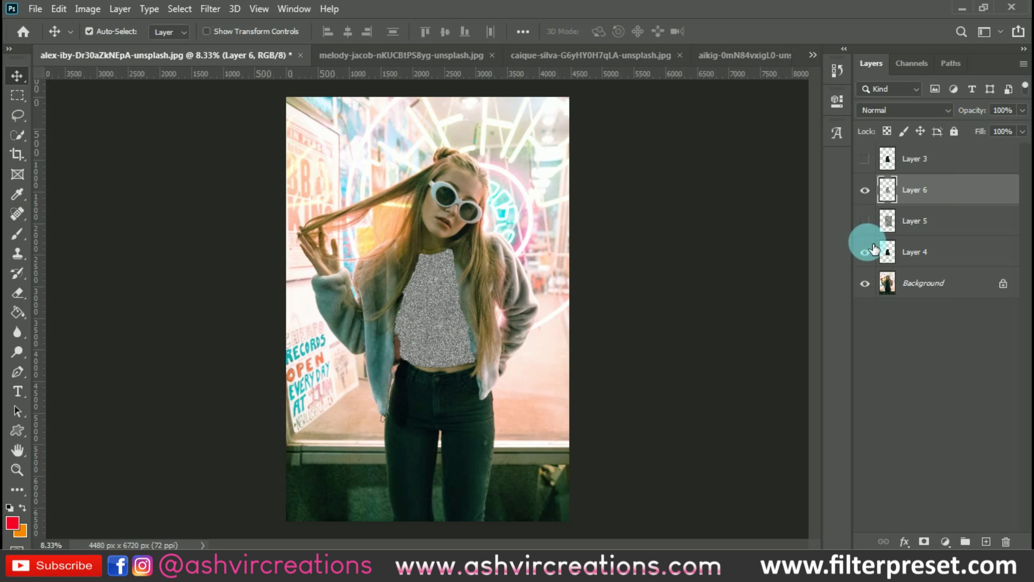
pyautogui.click(865, 189)
pyautogui.click(864, 190)
# Step: Set the blend mode of the top-shaped texture layer to Vivid Light
pyautogui.scroll(2, 415, 295)
pyautogui.scroll(2, 415, 296)
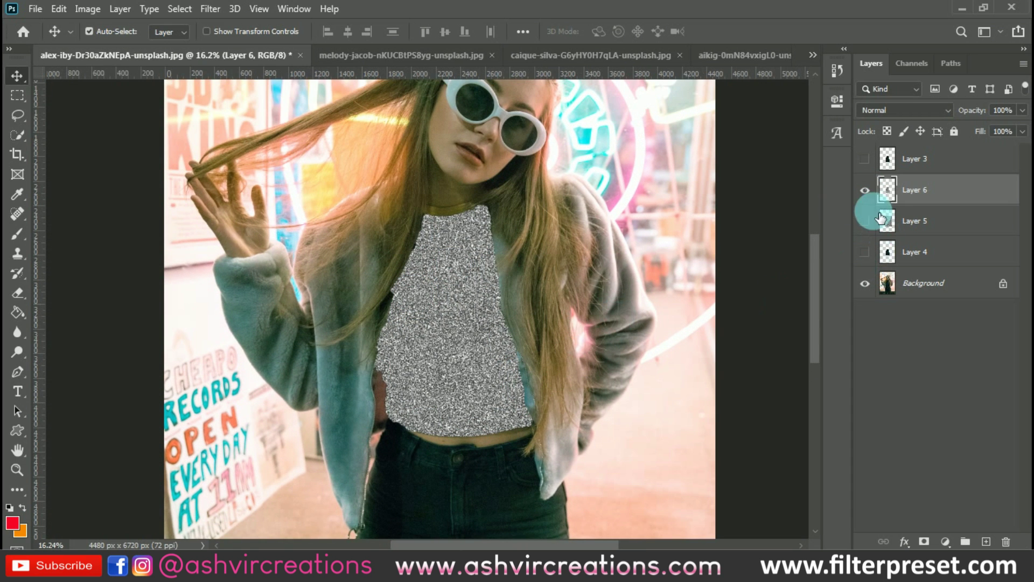
pyautogui.click(867, 190)
pyautogui.click(866, 191)
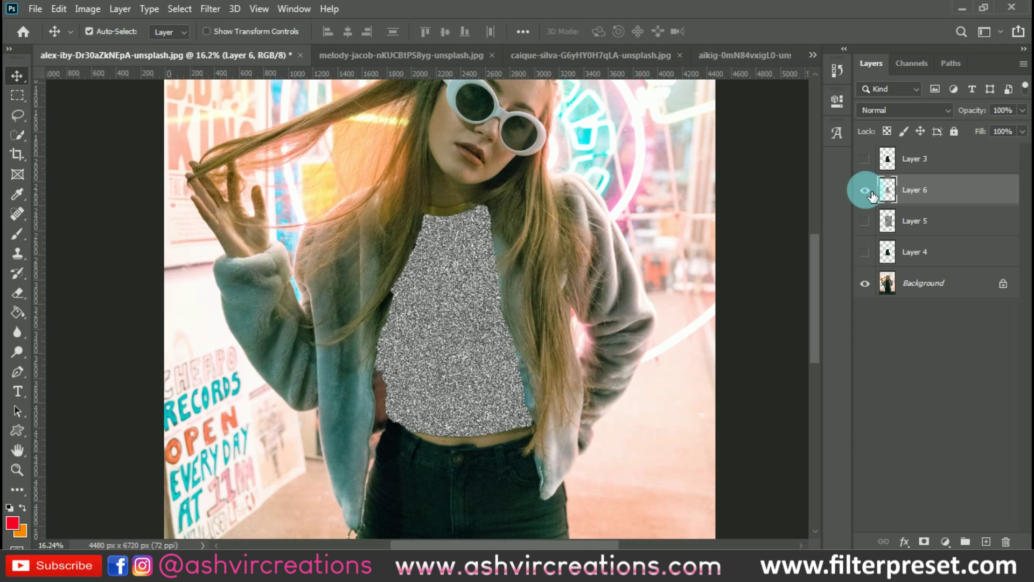
pyautogui.click(912, 106)
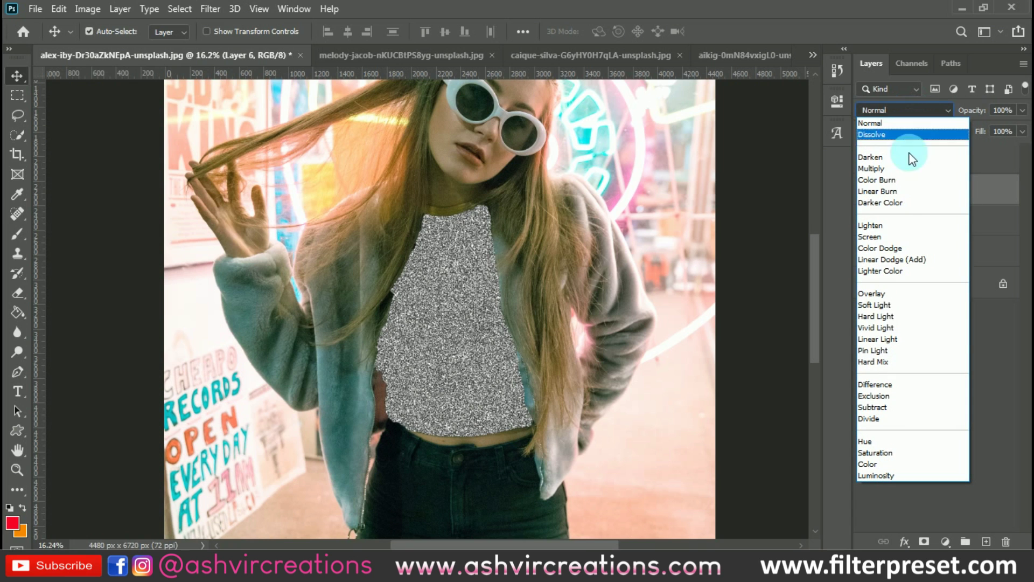
pyautogui.click(883, 330)
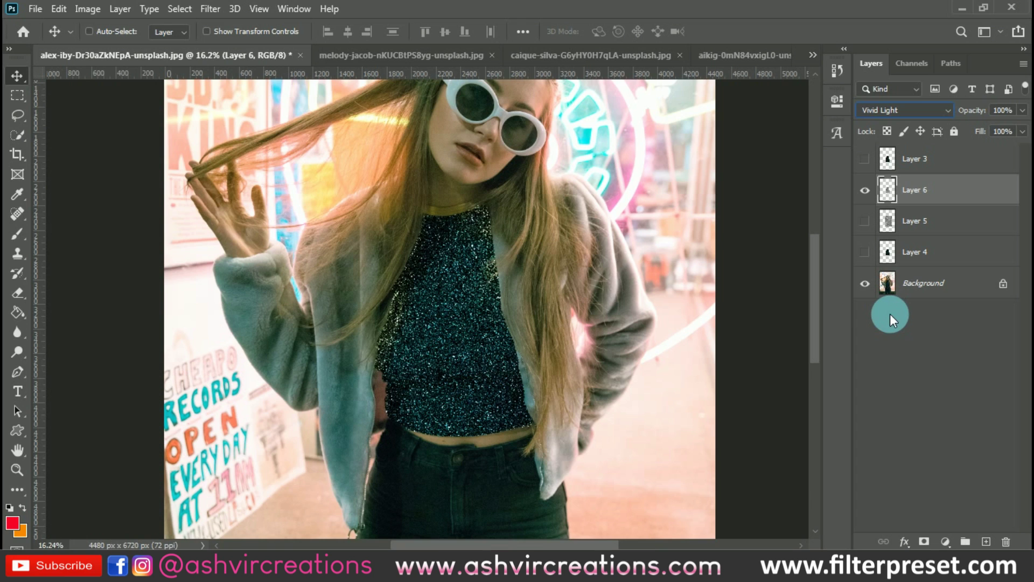
# Step: Compare the crop top with and without the texture layer and examine the effect at different magnifications
pyautogui.hotkey('ctrl', '-')
pyautogui.click(866, 192)
pyautogui.click(865, 191)
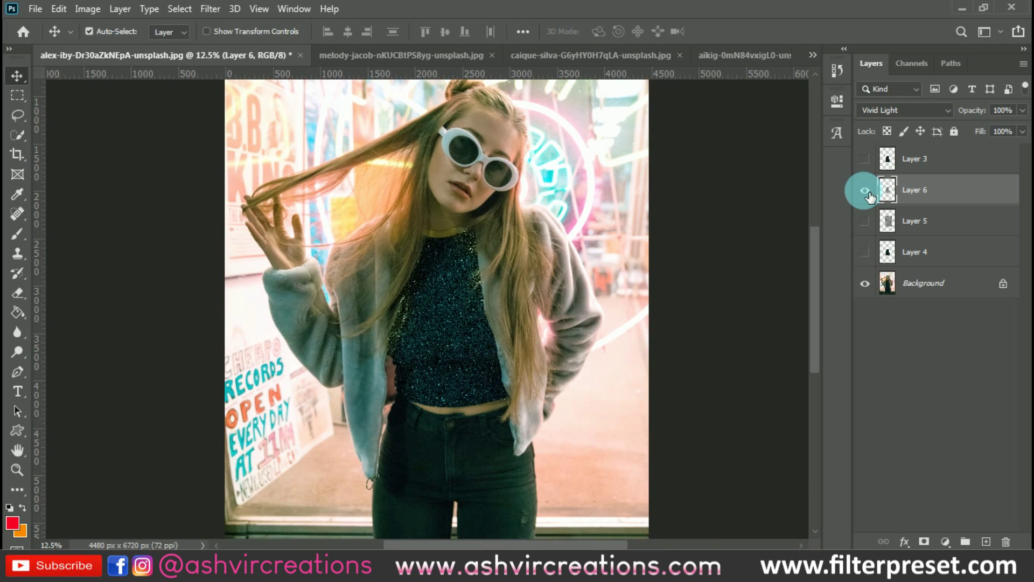
pyautogui.hotkey('ctrl', '-')
pyautogui.hotkey('ctrl', '+')
pyautogui.hotkey('ctrl', '-')
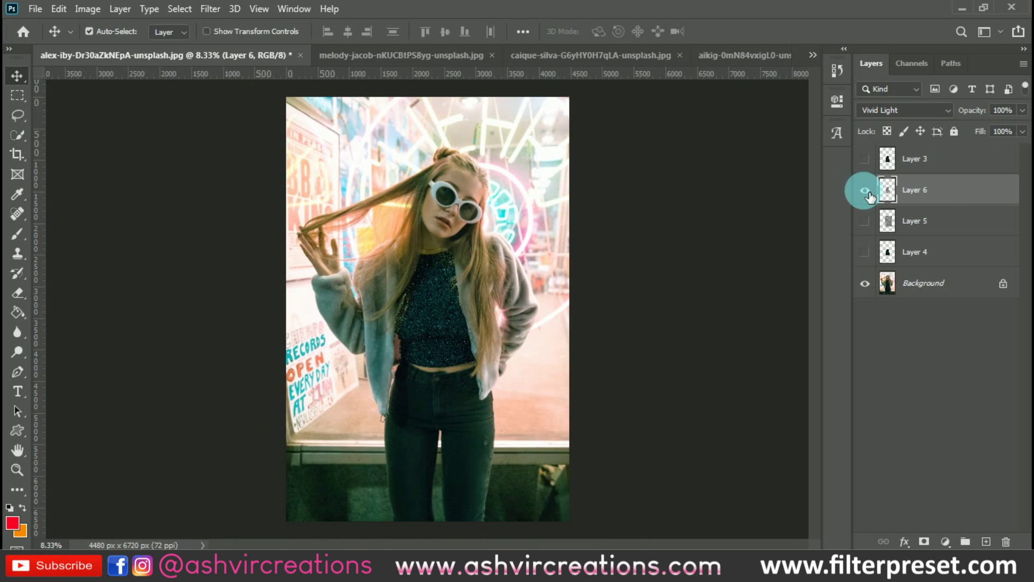
pyautogui.scroll(3, 503, 287)
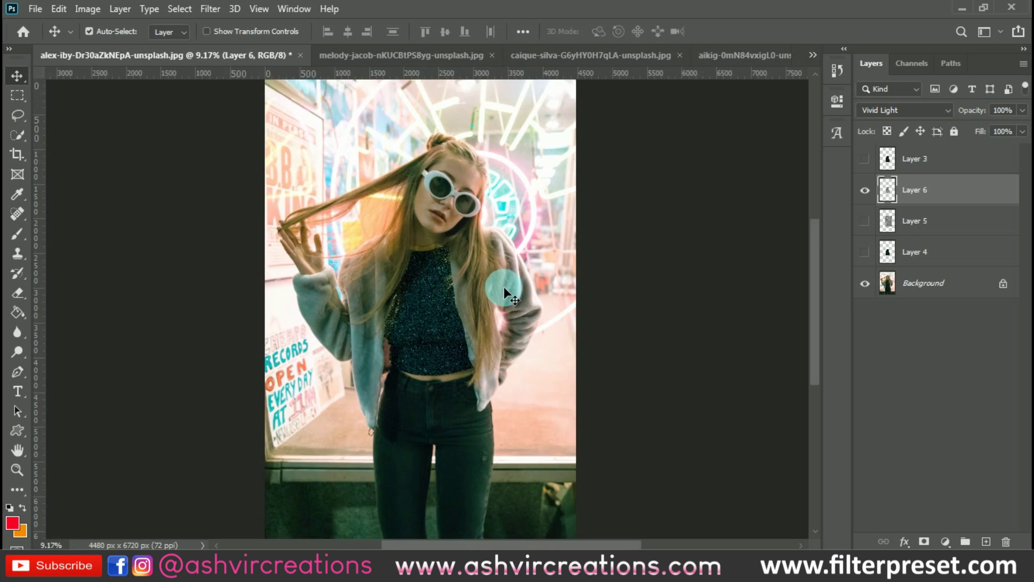
pyautogui.scroll(-3, 383, 309)
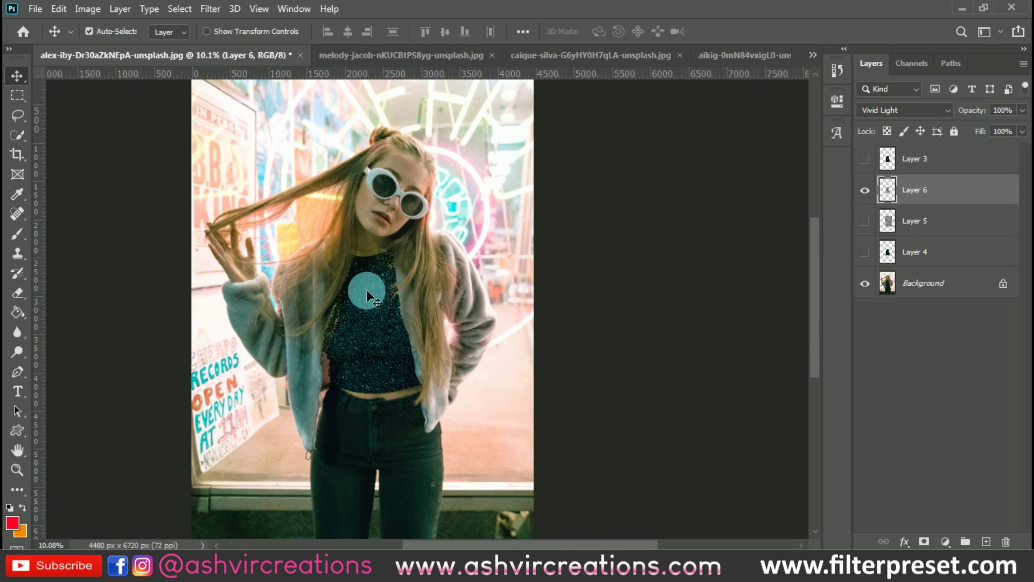
pyautogui.scroll(-2, 473, 318)
pyautogui.press('ctrl')
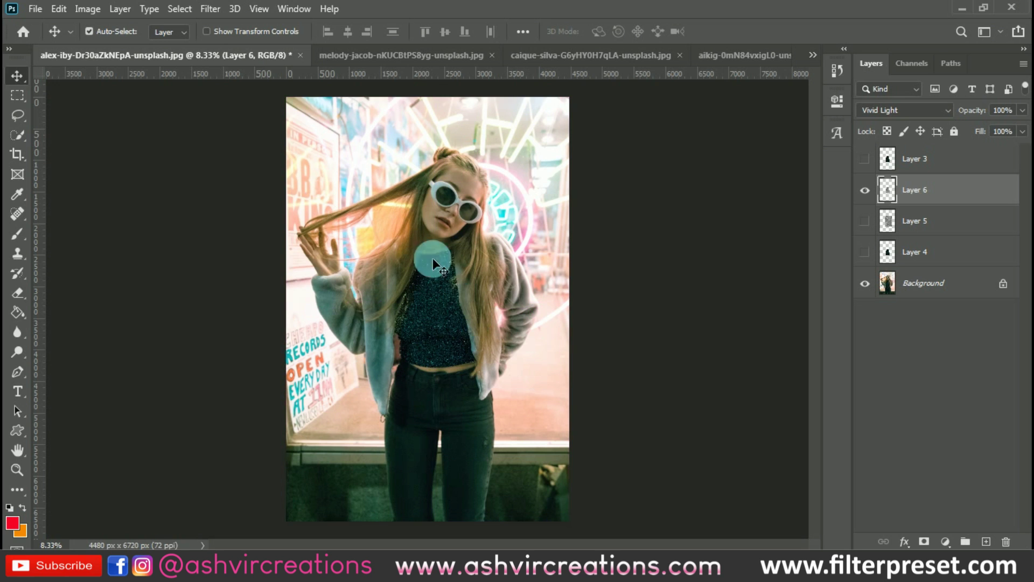
# Step: Switch to the yellow car portrait, paste the noise texture as a new layer and delete the hidden Layer 1
pyautogui.click(426, 56)
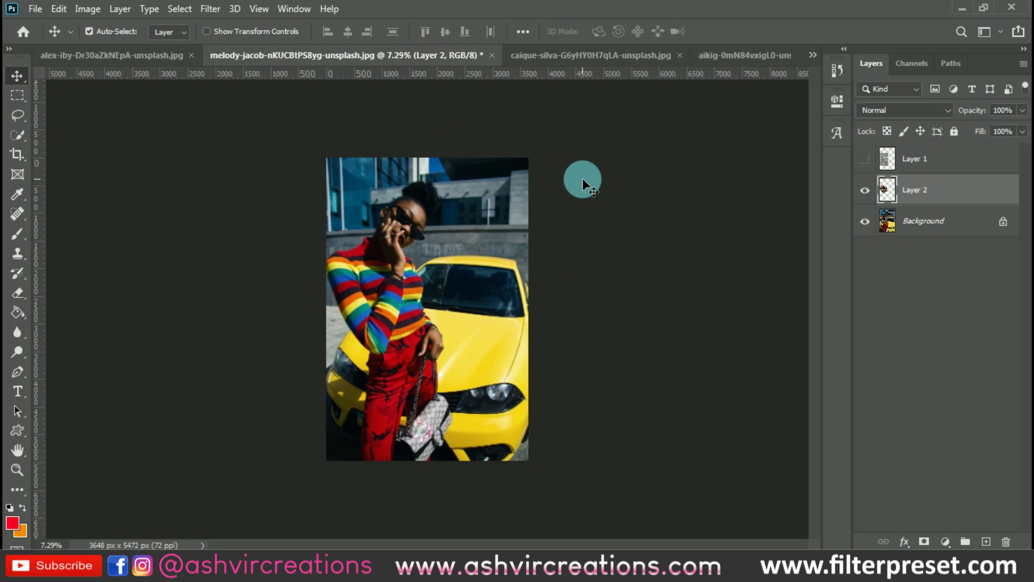
pyautogui.scroll(1, 582, 179)
pyautogui.press('ctrl')
pyautogui.hotkey('ctrl', 'v')
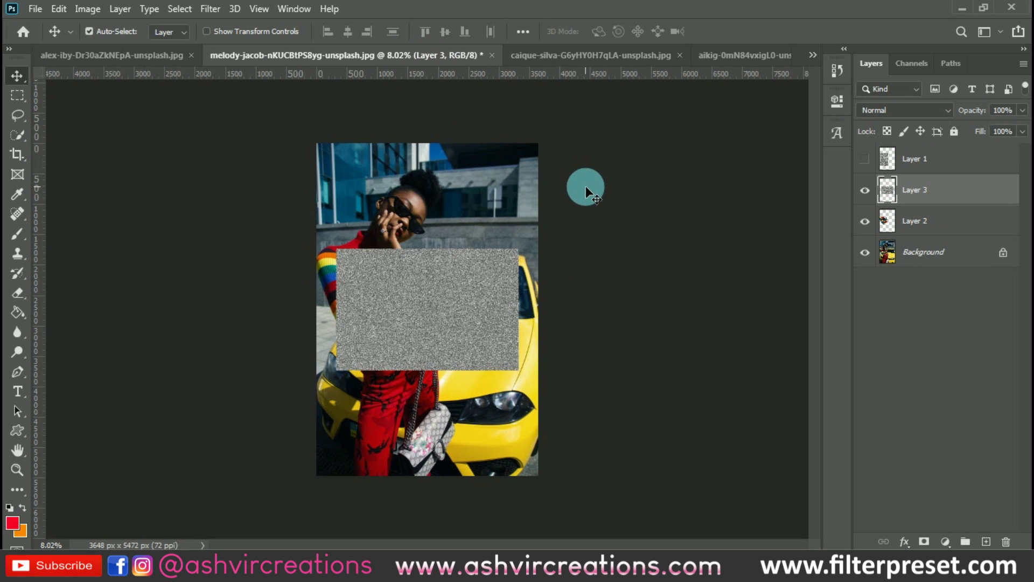
pyautogui.click(931, 166)
pyautogui.press('Delete')
# Step: Flip the pasted texture horizontally, rotate it 90° clockwise and move it over the striped sweater along the photo's left edge
pyautogui.rightClick(442, 304)
pyautogui.click(453, 304)
pyautogui.hotkey('ctrl', 't')
pyautogui.rightClick(447, 306)
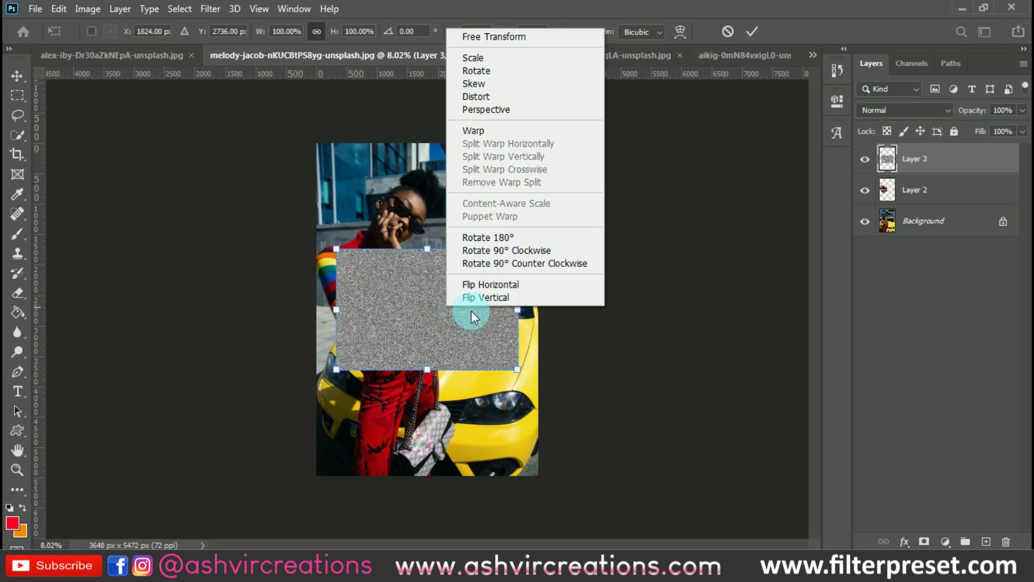
pyautogui.click(478, 285)
pyautogui.rightClick(470, 295)
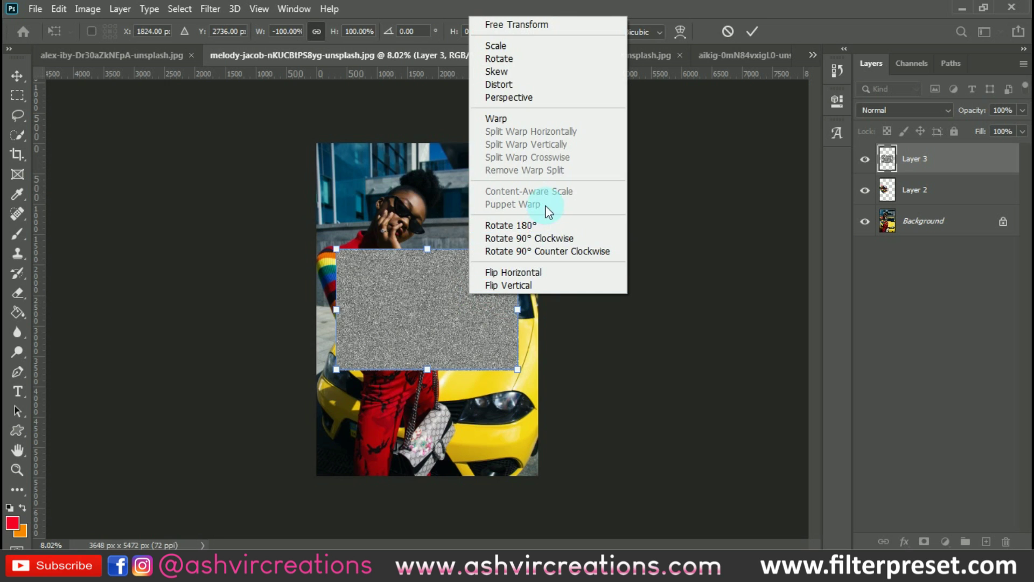
pyautogui.click(548, 233)
pyautogui.moveTo(460, 319); pyautogui.dragTo(416, 302)
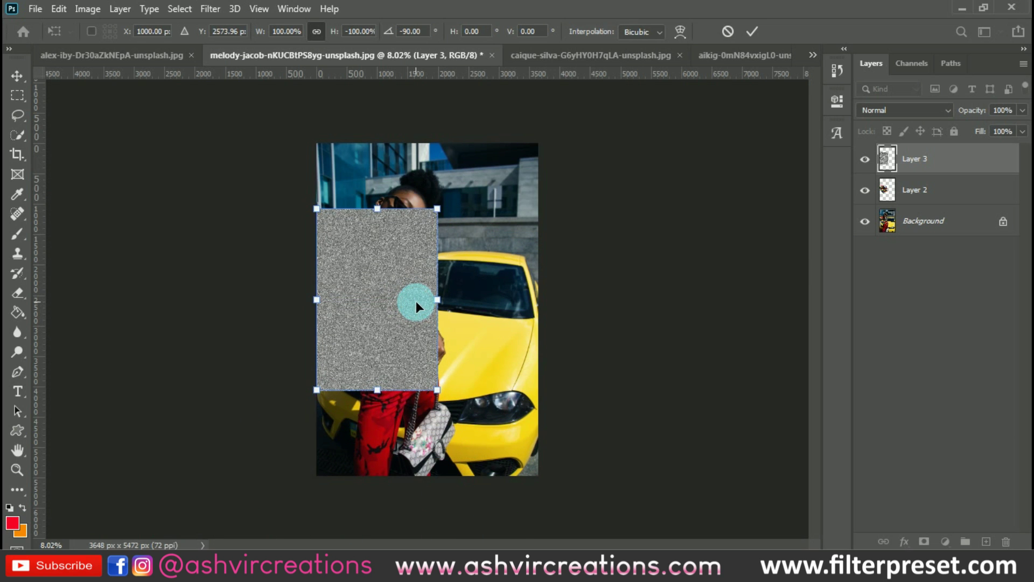
pyautogui.press('Return')
pyautogui.scroll(2, 416, 302)
pyautogui.scroll(3, 353, 261)
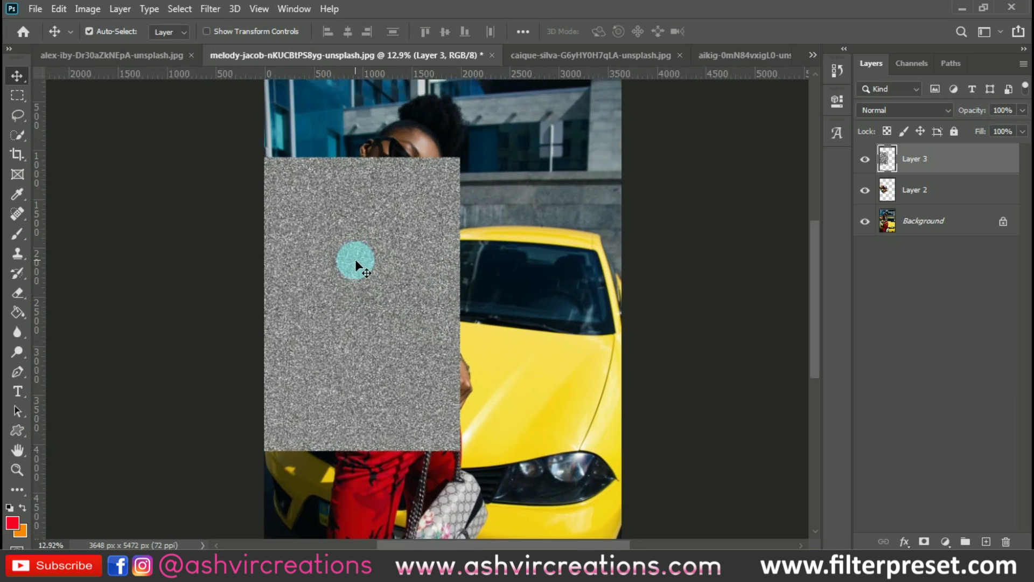
# Step: Load the striped sweater's outline from Layer 2 as a selection, with the noise texture and Layer 2 hidden
pyautogui.click(865, 159)
pyautogui.click(905, 217)
pyautogui.click(886, 192)
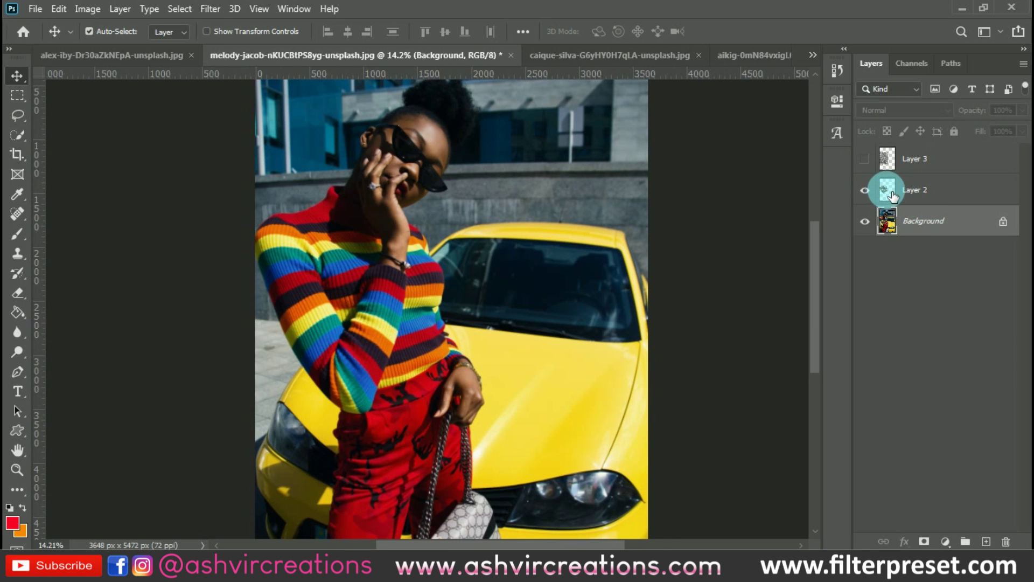
pyautogui.keyDown('ctrl'); pyautogui.click(892, 193); pyautogui.keyUp('ctrl')
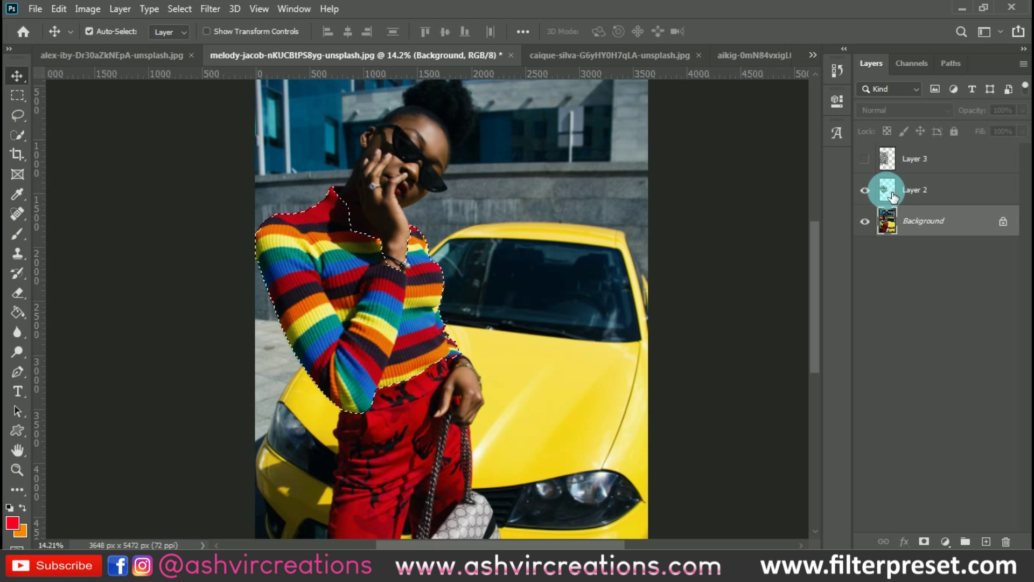
pyautogui.click(865, 189)
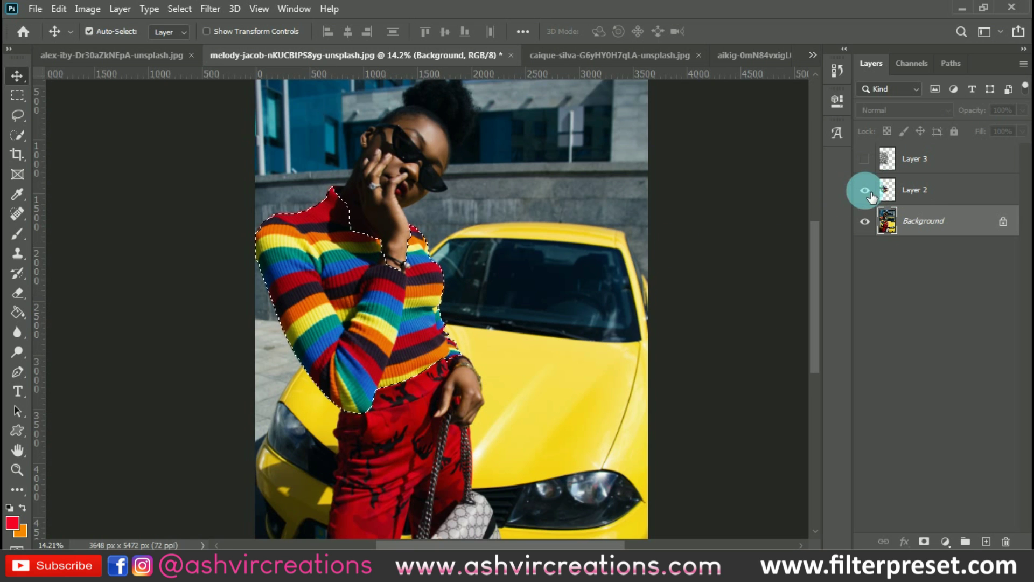
# Step: Copy the noise texture within the sweater selection to a new layer, hide the full texture and set the copy's blend mode to Vivid Light
pyautogui.click(865, 159)
pyautogui.click(923, 170)
pyautogui.hotkey('ctrl', 'j')
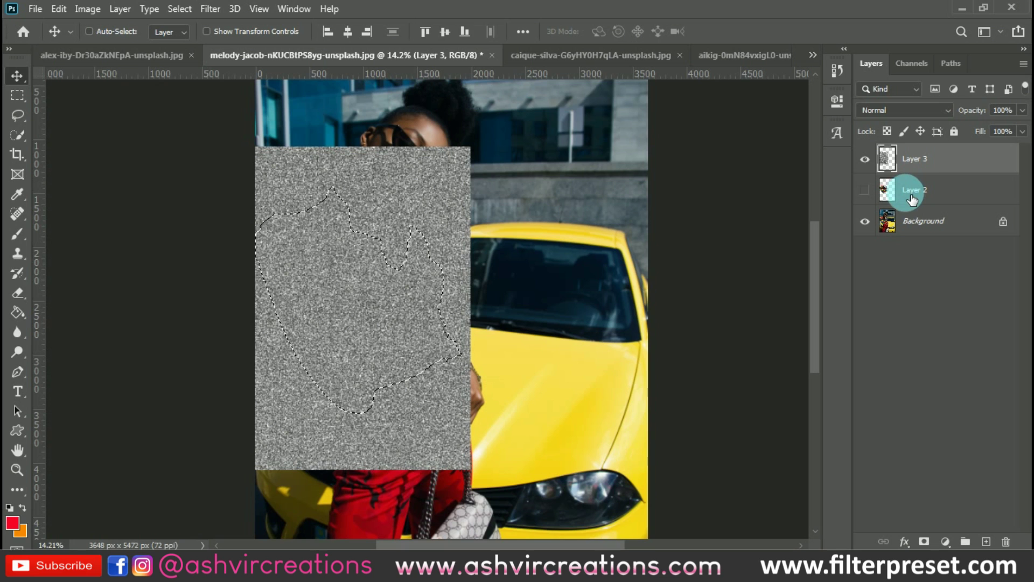
pyautogui.click(873, 190)
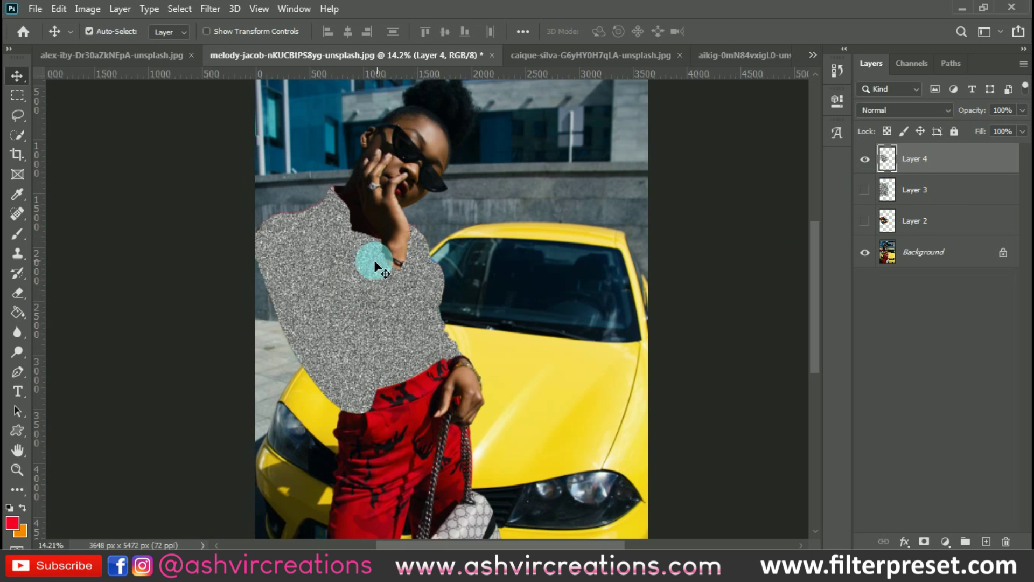
pyautogui.click(876, 112)
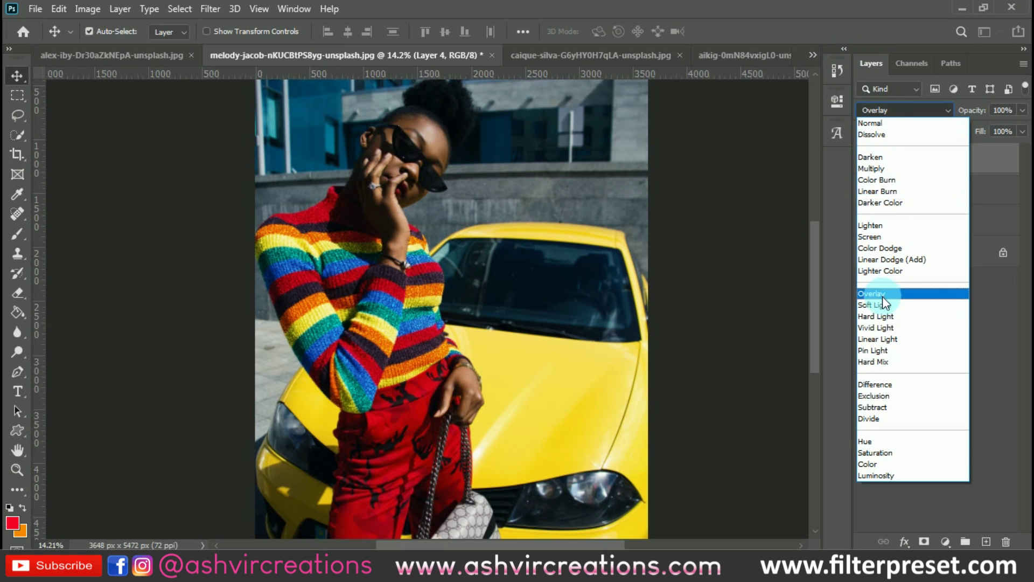
pyautogui.click(882, 329)
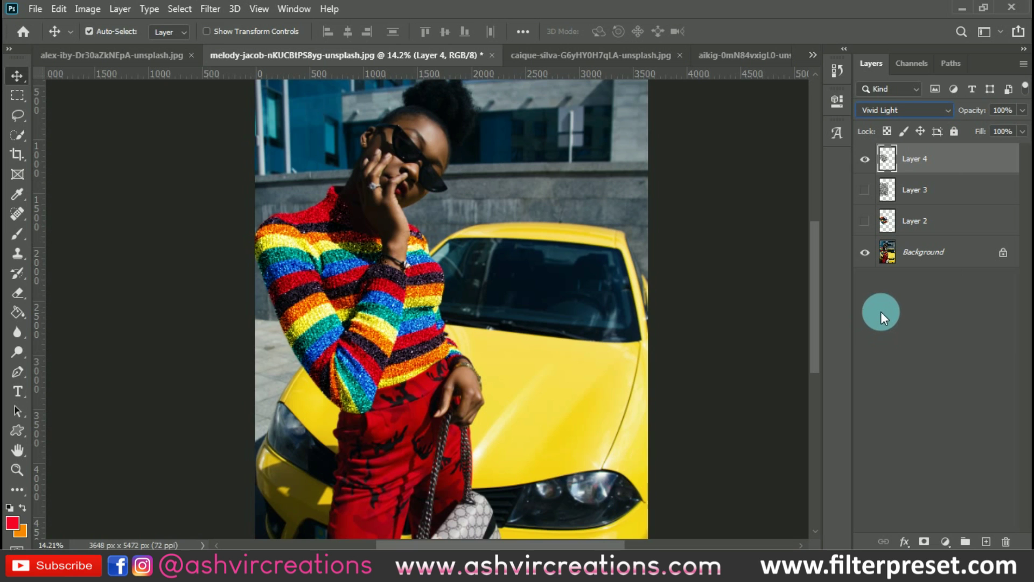
# Step: Compare the striped sweater with and without the Vivid Light texture layer, in the full photo and close up
pyautogui.hotkey('ctrl', '0')
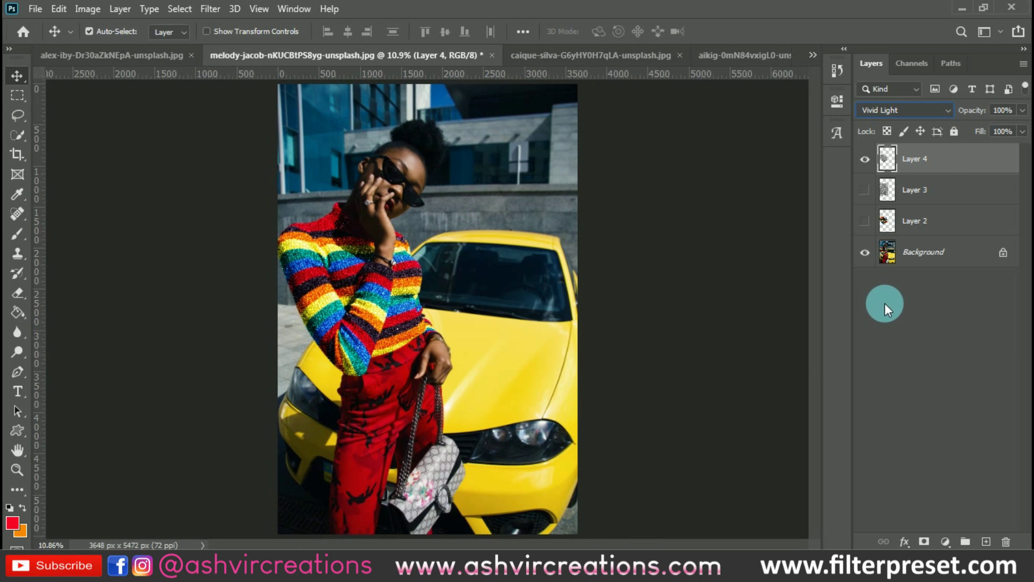
pyautogui.click(866, 160)
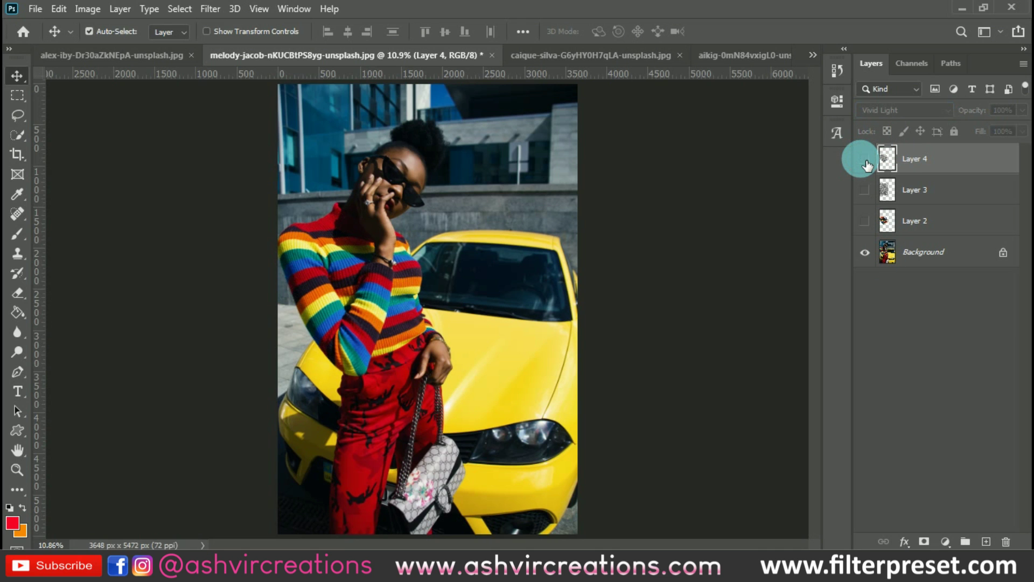
pyautogui.click(865, 160)
pyautogui.click(865, 161)
pyautogui.click(865, 160)
pyautogui.click(865, 160)
pyautogui.click(866, 160)
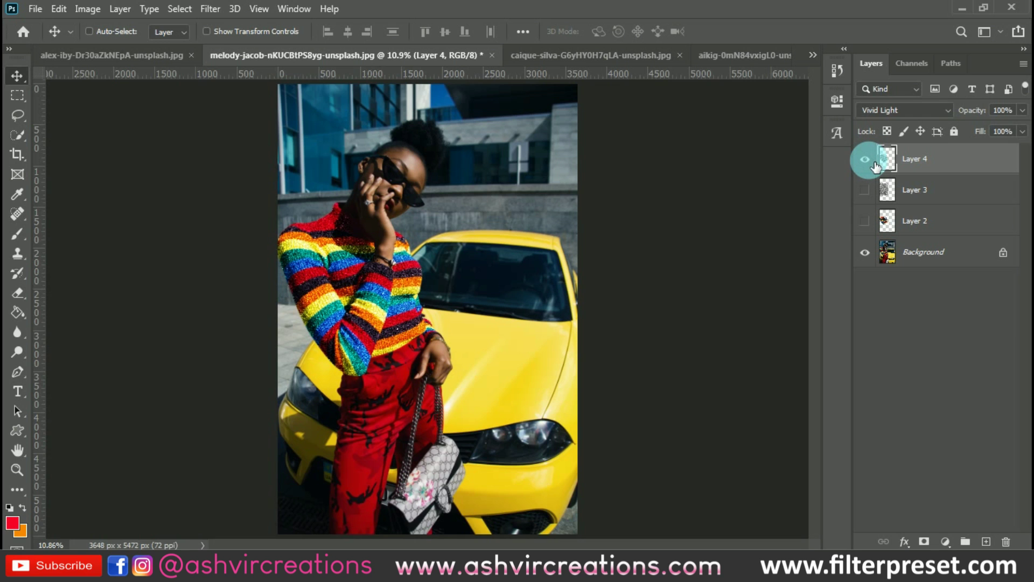
pyautogui.hotkey('ctrl', '+')
pyautogui.hotkey('ctrl', '+')
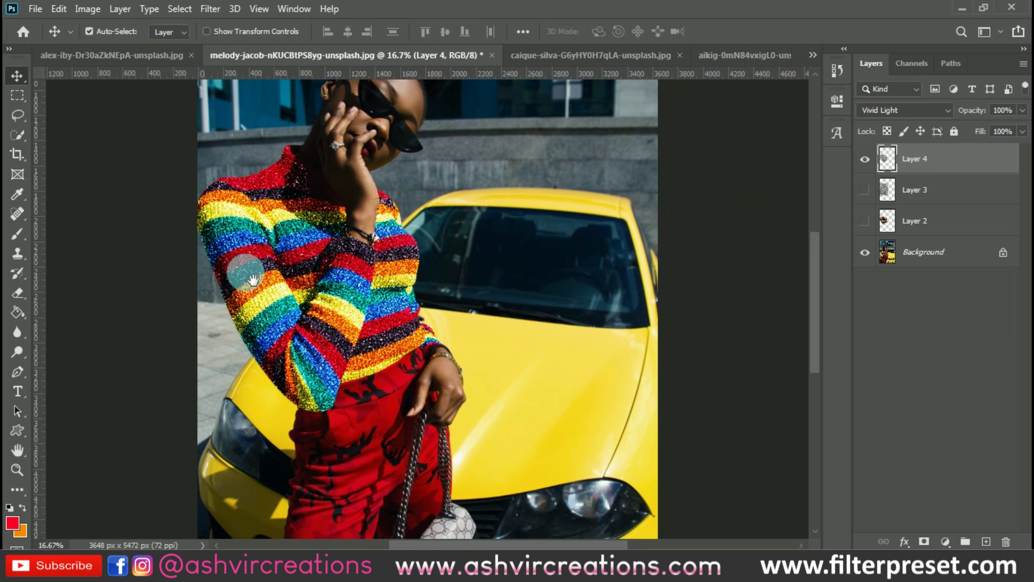
pyautogui.moveTo(246, 272); pyautogui.dragTo(351, 323)
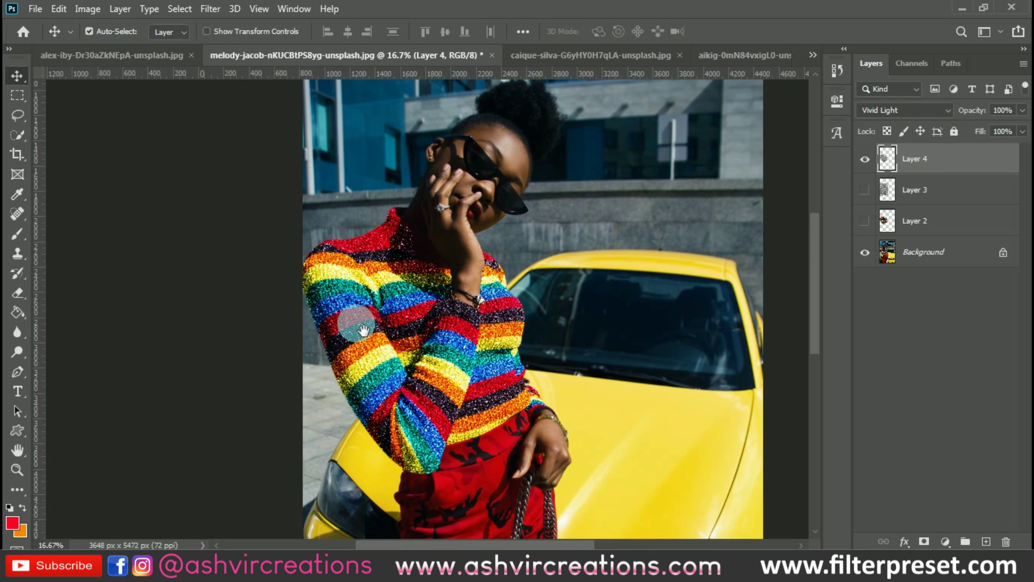
pyautogui.click(871, 160)
pyautogui.click(871, 161)
pyautogui.click(871, 160)
pyautogui.click(871, 161)
pyautogui.click(871, 161)
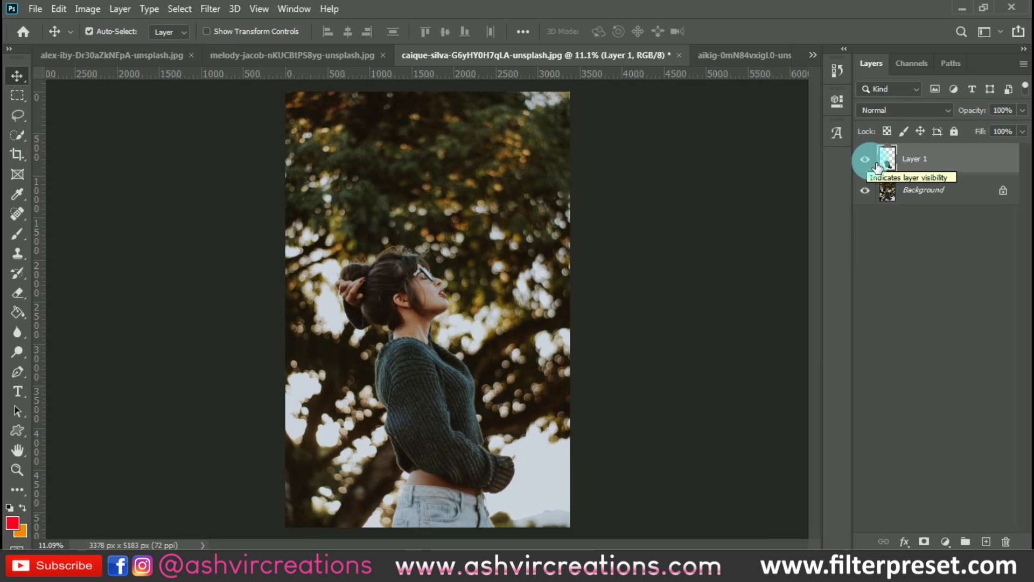
# Step: In the photo of the woman in the green knitted sweater, paste the noise texture, rotate it 90° clockwise and move it over the sweater
pyautogui.scroll(3, 428, 398)
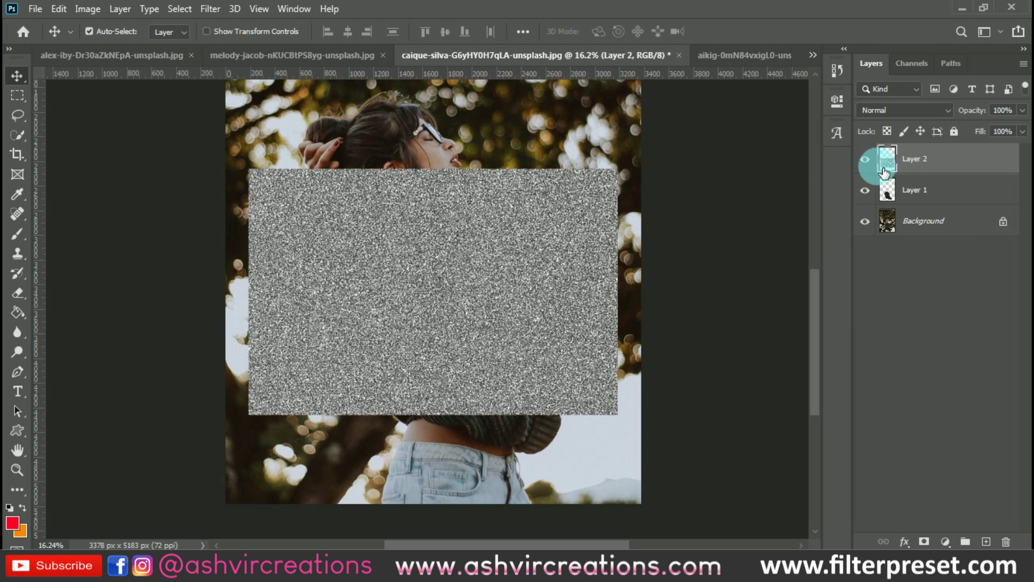
pyautogui.hotkey('ctrl', 't')
pyautogui.rightClick(413, 238)
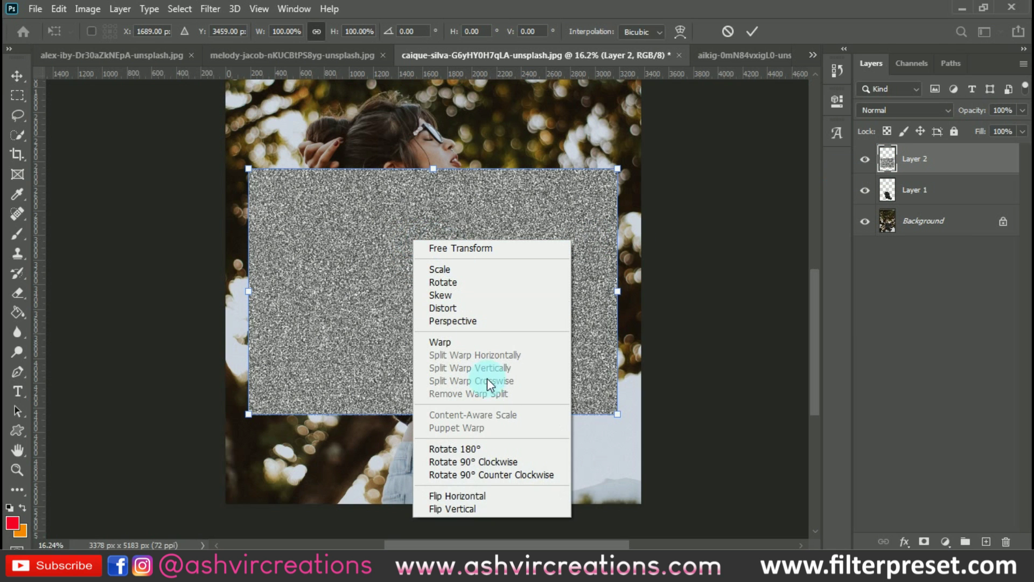
pyautogui.click(485, 462)
pyautogui.moveTo(506, 325)
pyautogui.mouseDown()
pyautogui.moveTo(240, 339)
pyautogui.moveTo(516, 332)
pyautogui.mouseUp()
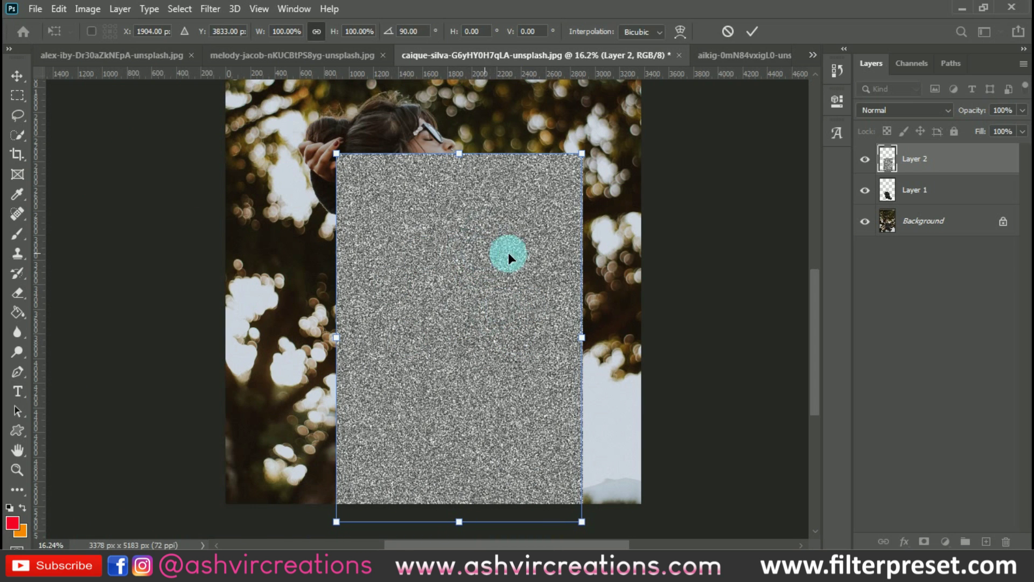
pyautogui.press('Return')
# Step: Copy the noise texture within Layer 1's sweater outline to a new layer, hide the other two layers and blend the copy with Vivid Light
pyautogui.click(865, 158)
pyautogui.click(865, 191)
pyautogui.keyDown('ctrl'); pyautogui.click(887, 190); pyautogui.keyUp('ctrl')
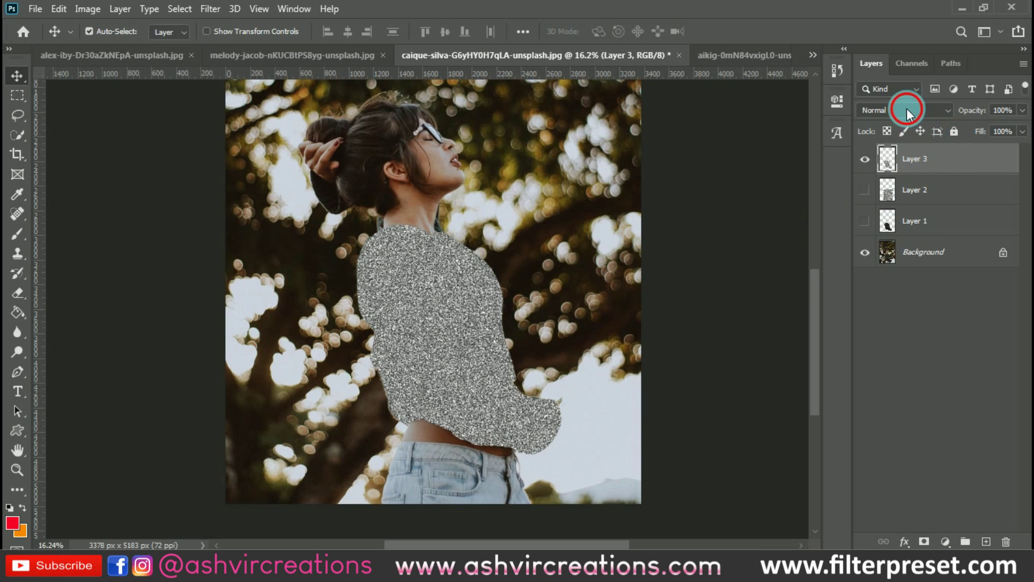
pyautogui.click(907, 111)
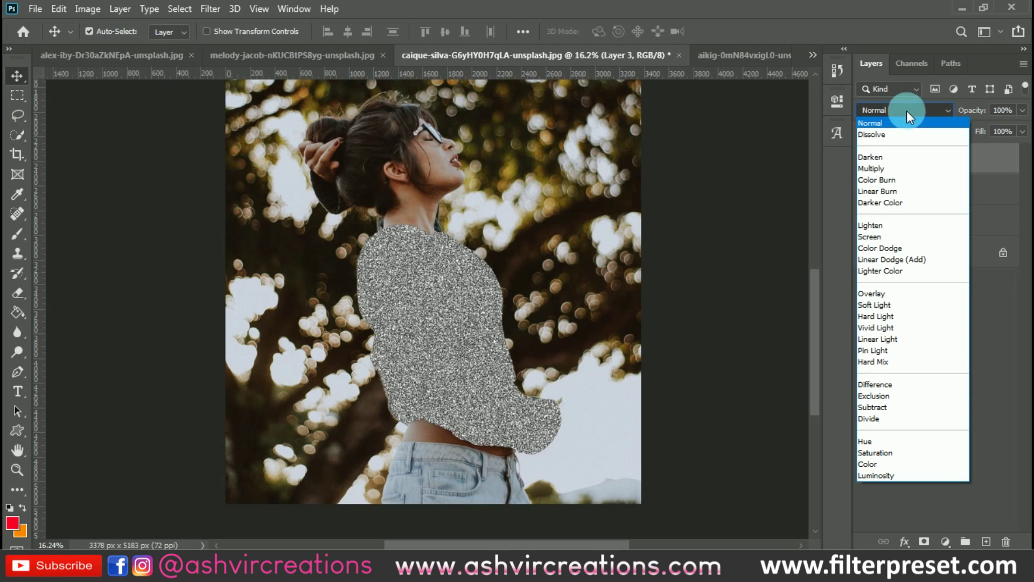
pyautogui.click(883, 323)
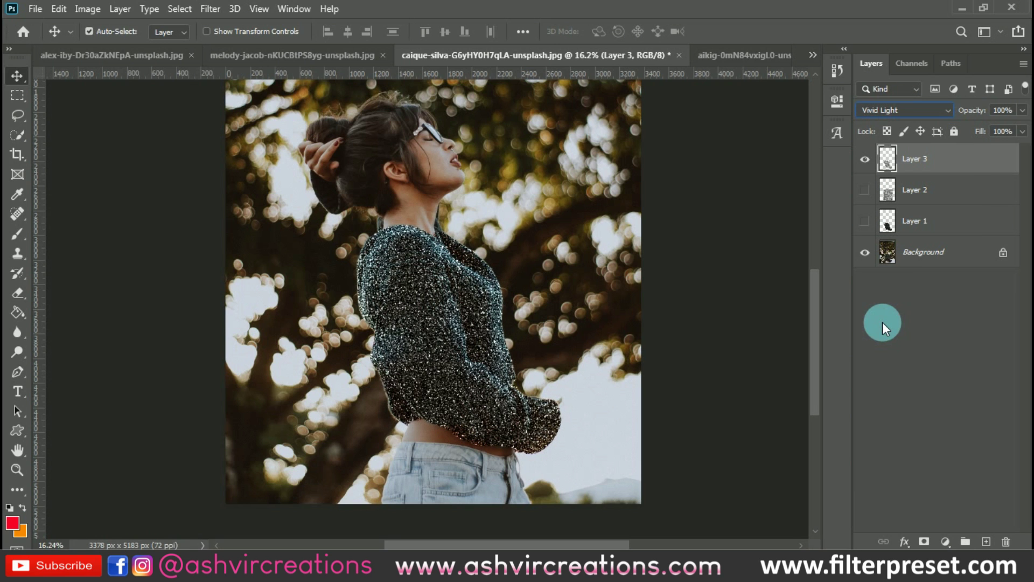
# Step: Add a Color Lookup adjustment layer above the glitter texture using the 3D LUT FP- Cinematic 3.0 AVC 2020.CUBE
pyautogui.hotkey('ctrl', '-')
pyautogui.hotkey('ctrl', '-')
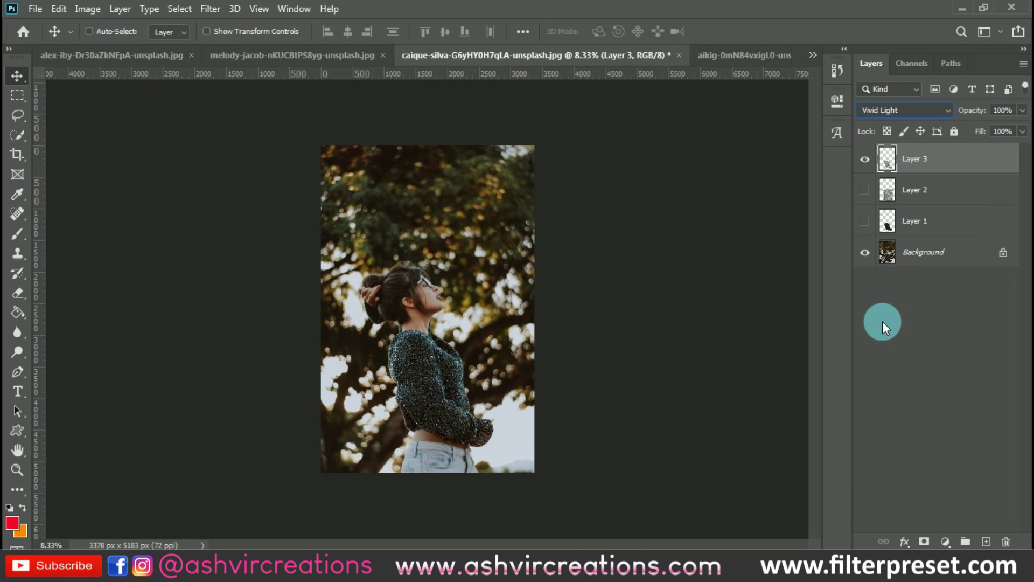
pyautogui.hotkey('ctrl', '+')
pyautogui.hotkey('ctrl', '+')
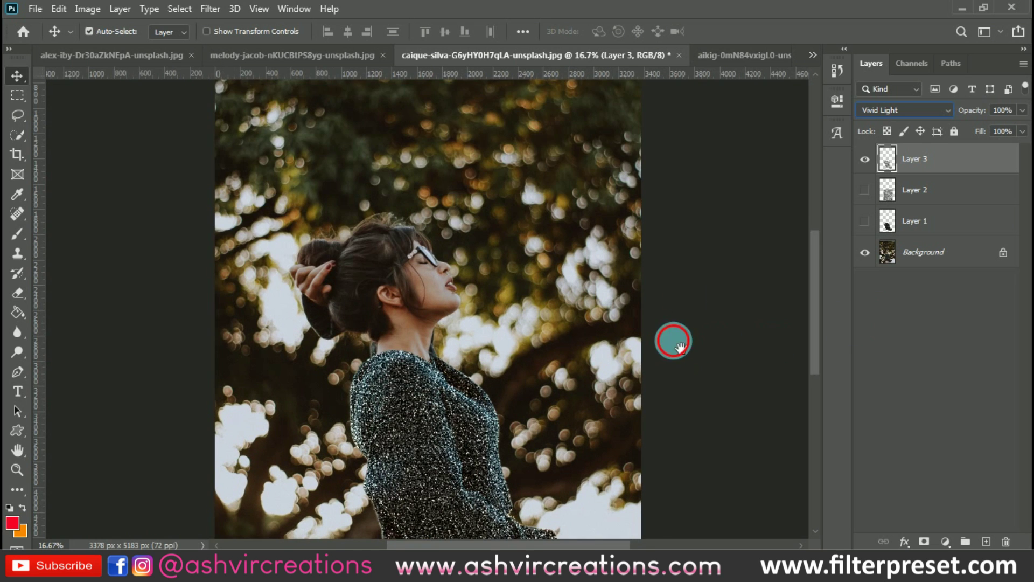
pyautogui.moveTo(674, 341); pyautogui.dragTo(710, 257)
pyautogui.hotkey('ctrl', '-')
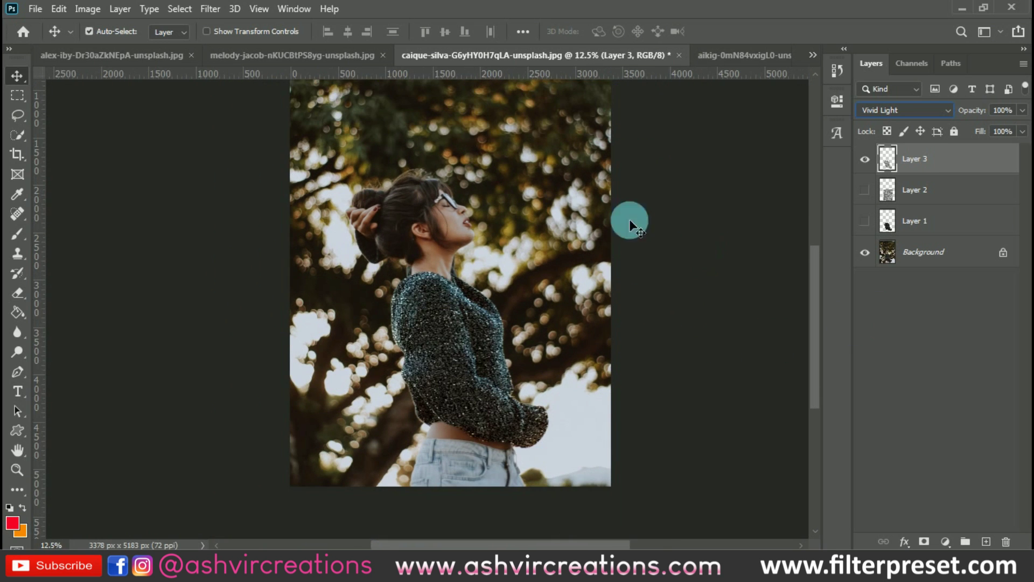
pyautogui.click(946, 541)
pyautogui.click(948, 459)
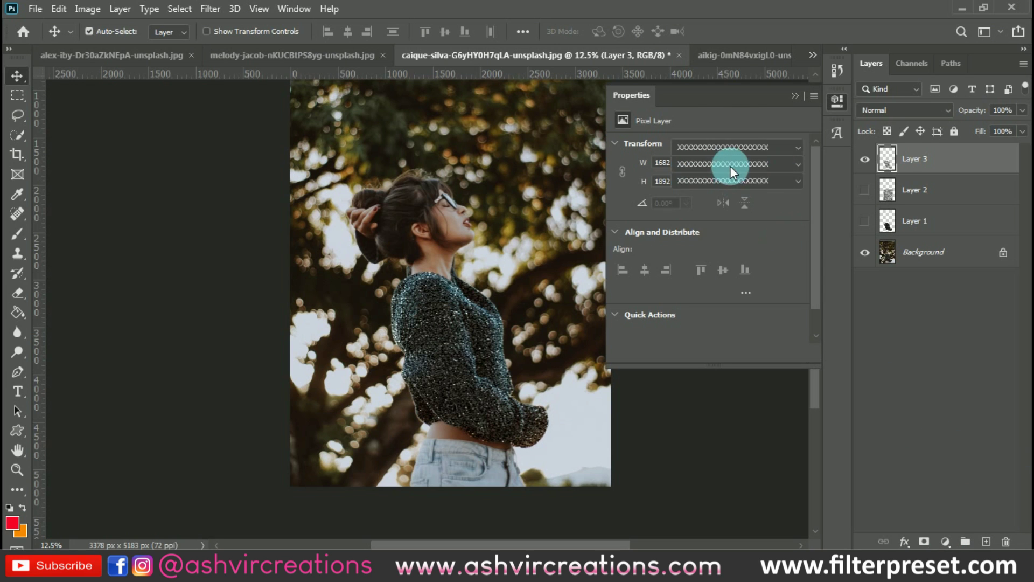
pyautogui.click(729, 151)
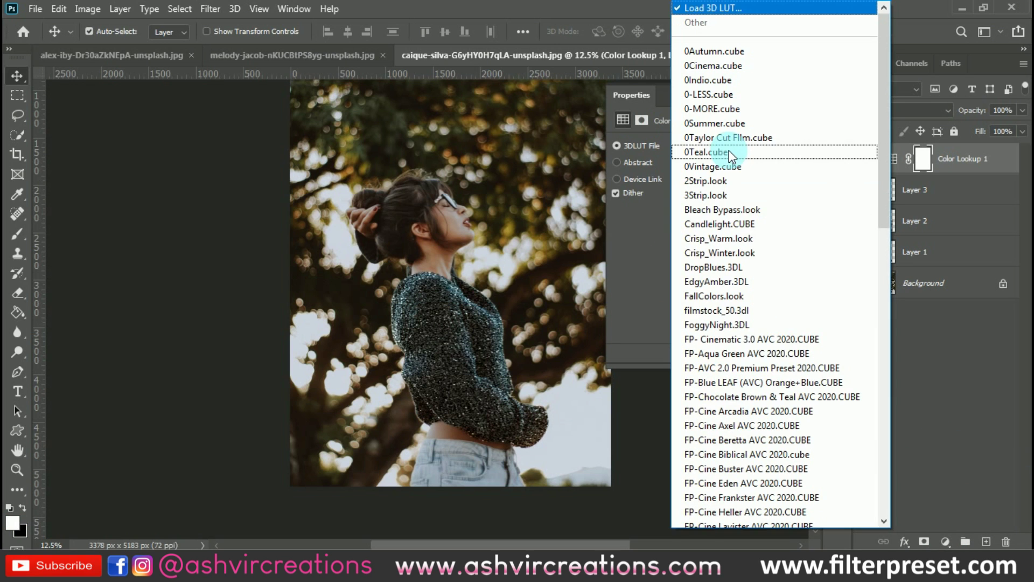
pyautogui.click(759, 338)
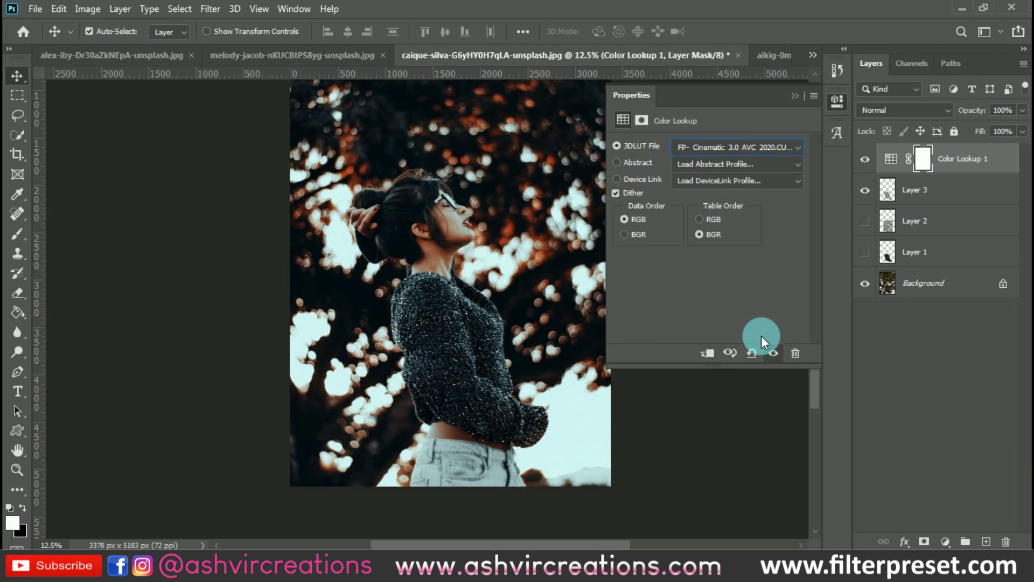
pyautogui.click(795, 97)
# Step: Examine the color-graded glitter sweater at different magnifications, checking the effect of the texture layer
pyautogui.click(428, 340)
pyautogui.hotkey('ctrl', '0')
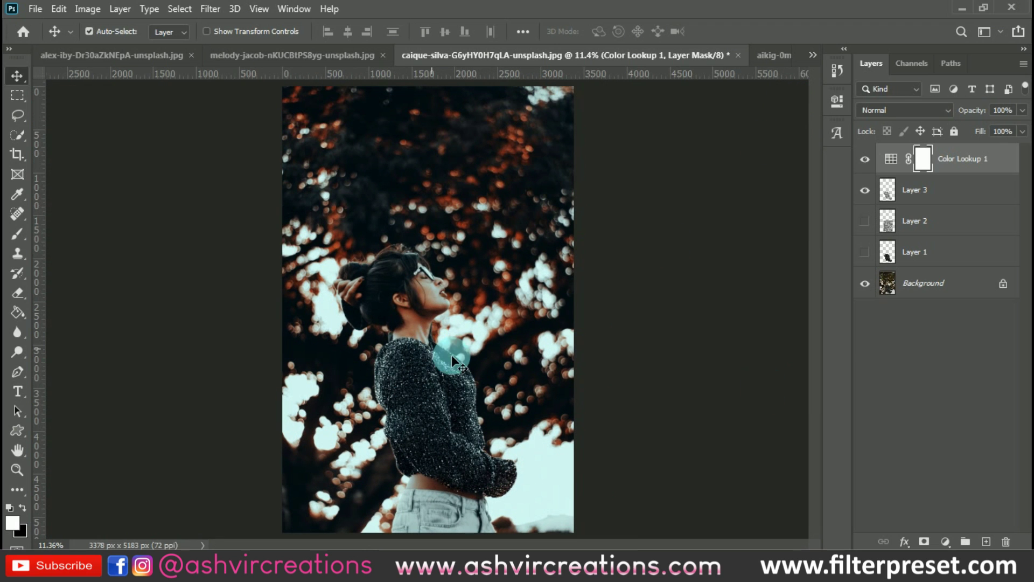
pyautogui.moveTo(871, 194)
pyautogui.mouseDown()
pyautogui.moveTo(871, 163)
pyautogui.moveTo(865, 190)
pyautogui.mouseUp()
pyautogui.scroll(2, 420, 439)
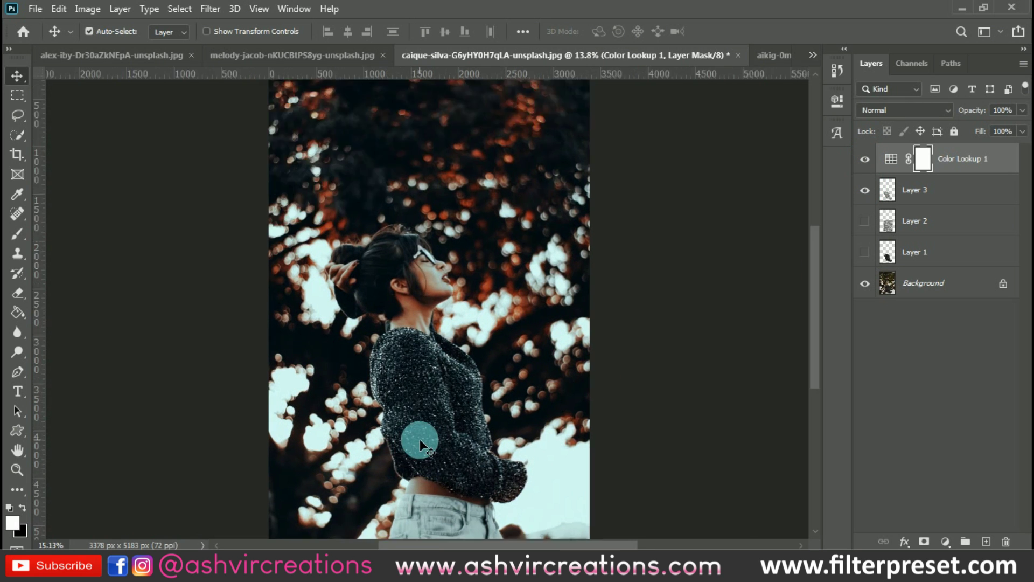
pyautogui.scroll(5, 419, 439)
pyautogui.scroll(-7, 421, 414)
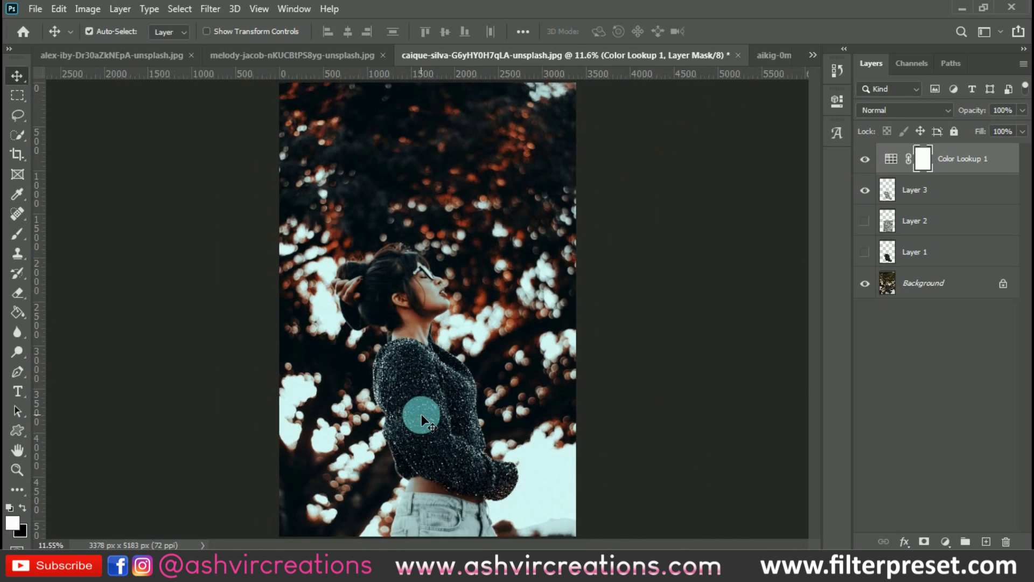
pyautogui.scroll(-2, 421, 413)
pyautogui.scroll(1, 424, 407)
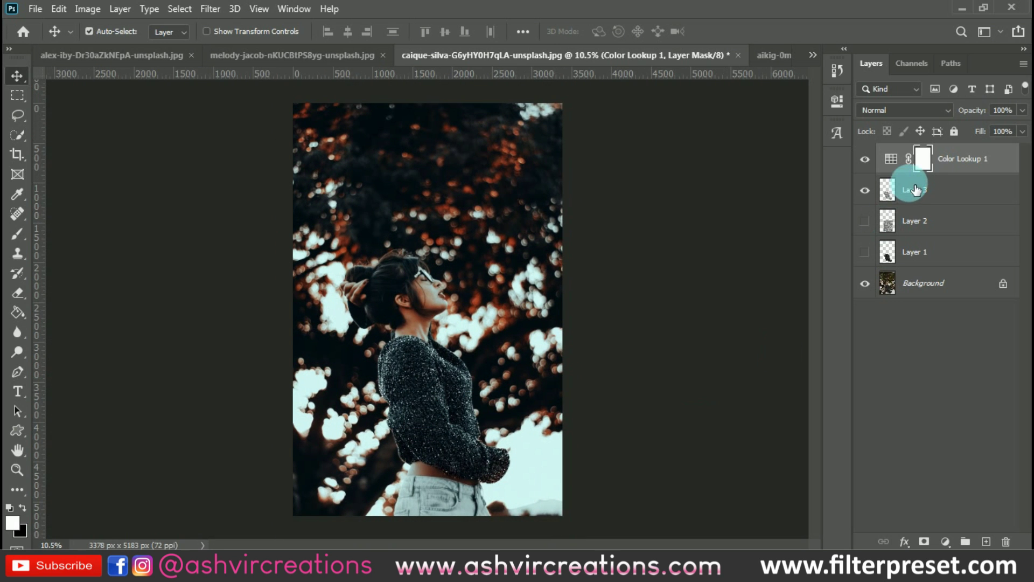
# Step: Change the Color Lookup layer's 3D LUT to FP-Cine Biblical AVC 2020.cube and compare the photo with and without the grade
pyautogui.doubleClick(893, 157)
pyautogui.click(719, 151)
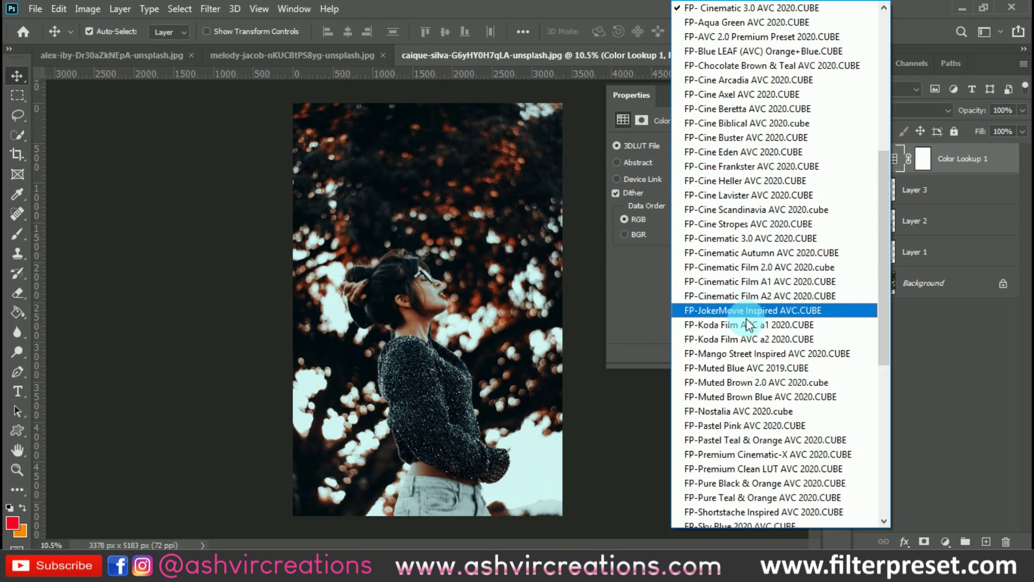
pyautogui.click(762, 127)
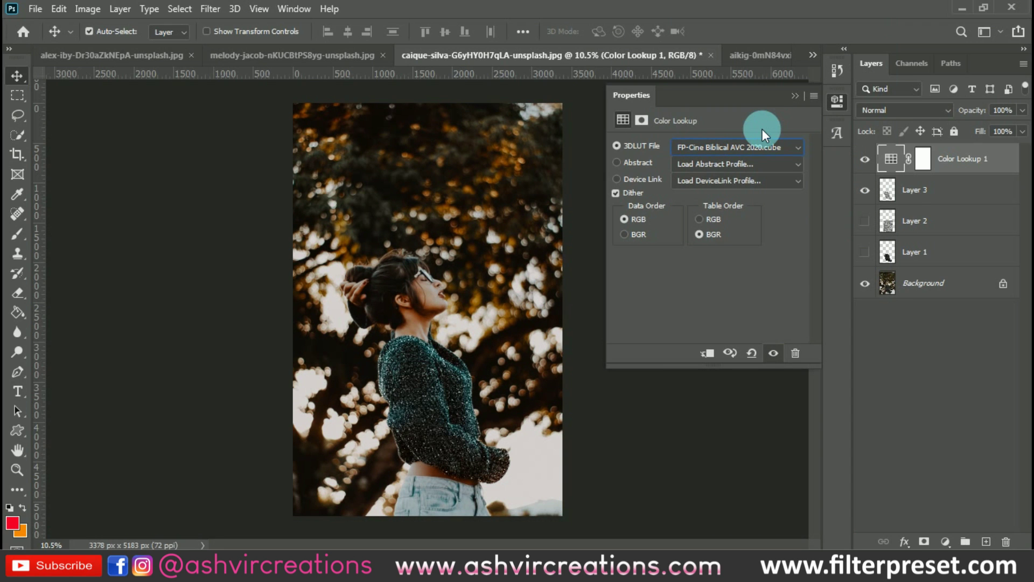
pyautogui.click(795, 97)
pyautogui.click(865, 159)
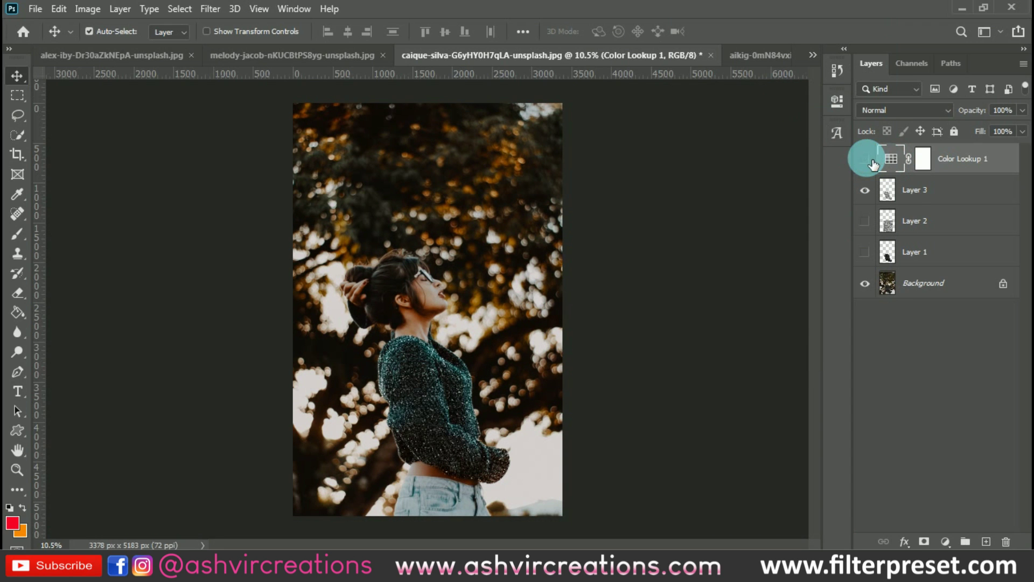
pyautogui.click(868, 160)
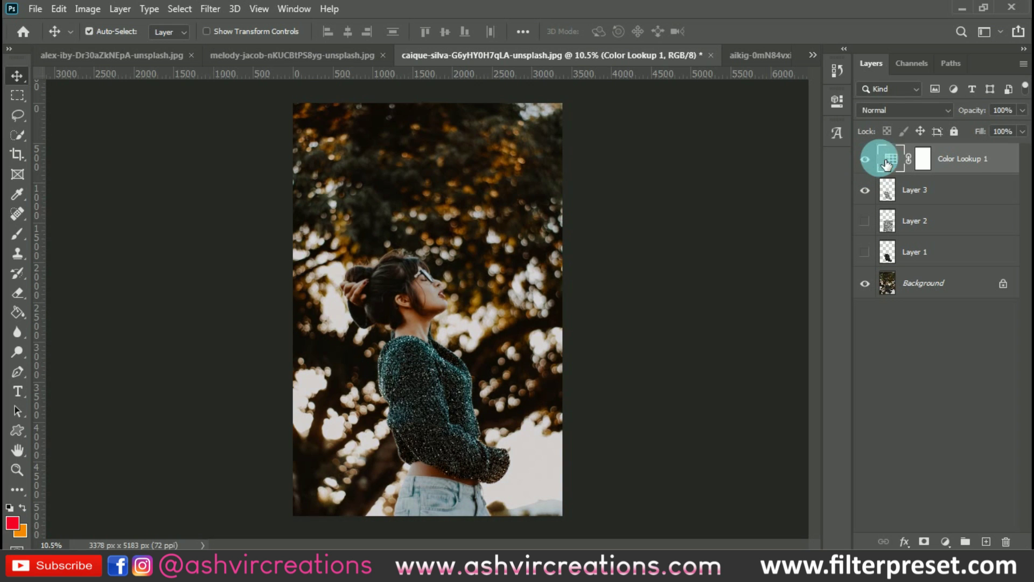
pyautogui.click(866, 159)
pyautogui.click(866, 159)
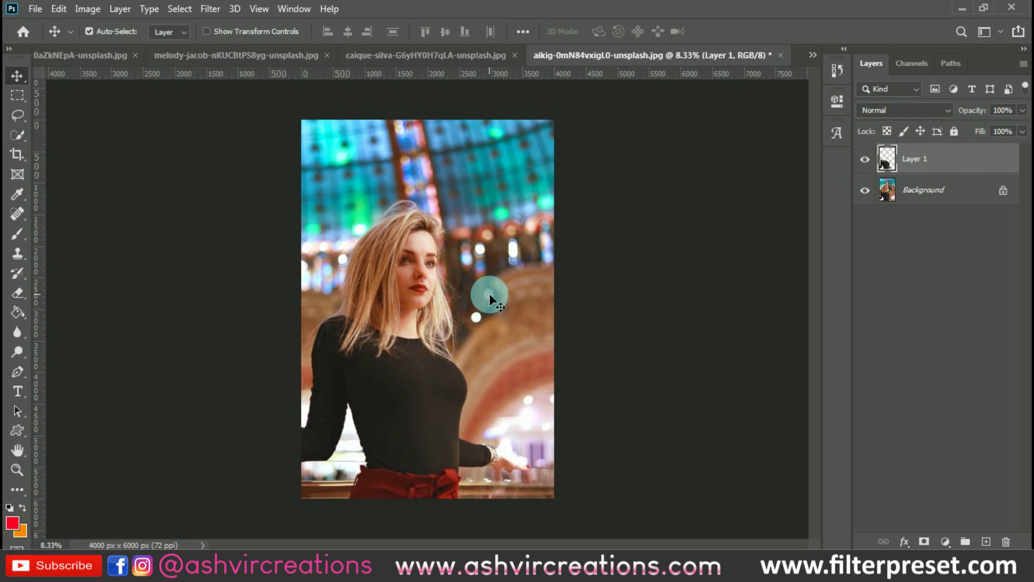
# Step: In the blonde woman's portrait, select the black top's outline from Layer 1 and paste the noise texture as a new layer masked to it
pyautogui.click(882, 162)
pyautogui.keyDown('ctrl'); pyautogui.click(889, 161); pyautogui.keyUp('ctrl')
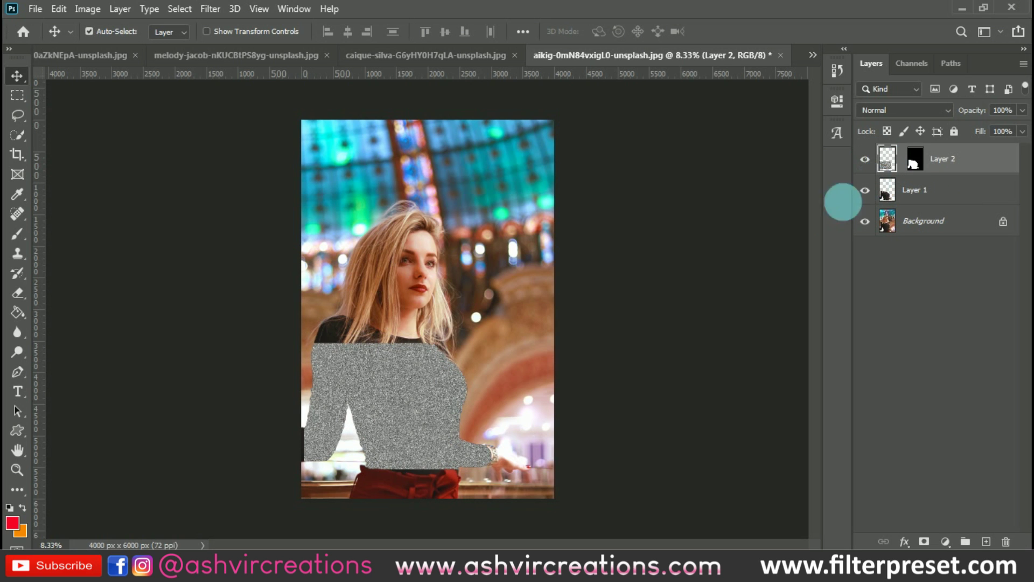
# Step: Enlarge and reposition the noise texture with Free Transform so it covers the whole black top
pyautogui.hotkey('ctrl', 't')
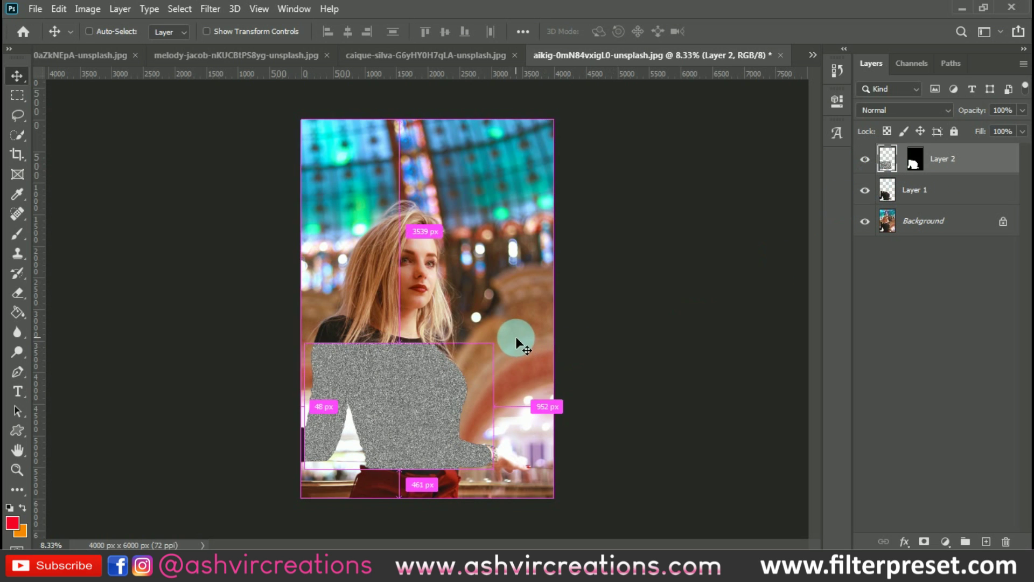
pyautogui.moveTo(493, 343); pyautogui.dragTo(513, 329)
pyautogui.moveTo(466, 384); pyautogui.dragTo(457, 372)
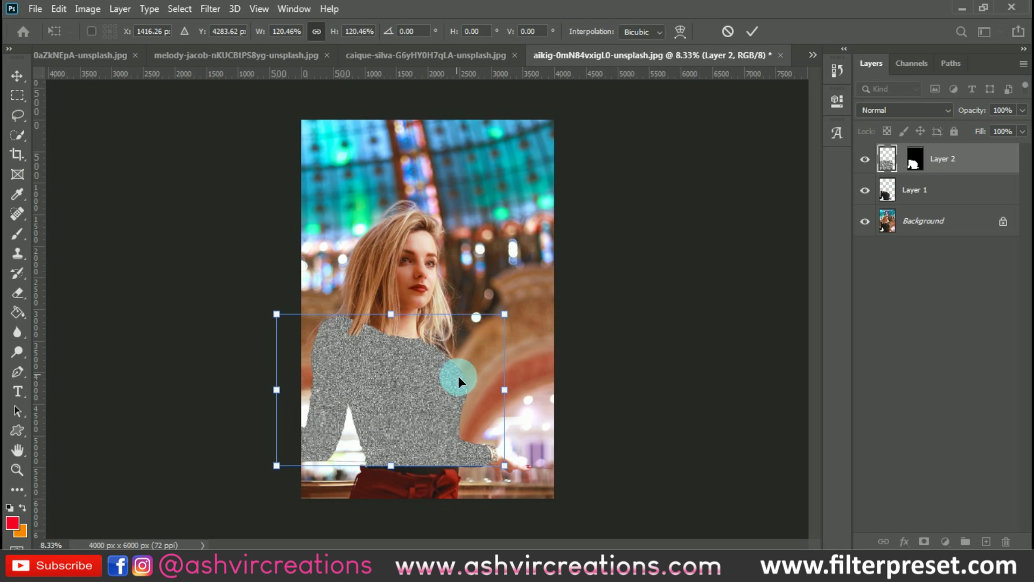
pyautogui.moveTo(509, 468); pyautogui.dragTo(515, 471)
pyautogui.moveTo(445, 414); pyautogui.dragTo(445, 414)
pyautogui.click(613, 348)
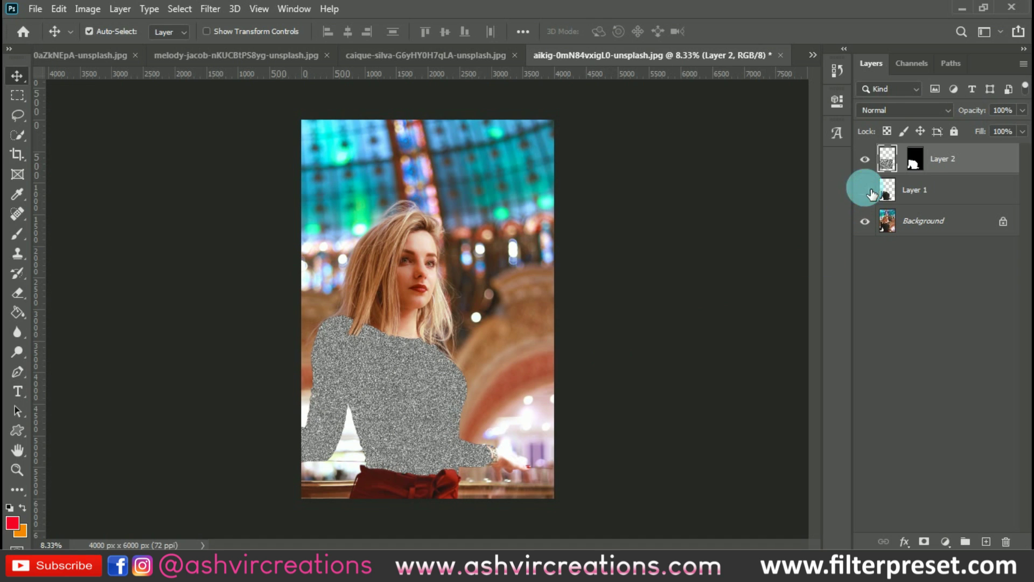
# Step: Blend the noise texture layer in Vivid Light at 58% opacity and compare the black top with and without it
pyautogui.click(890, 111)
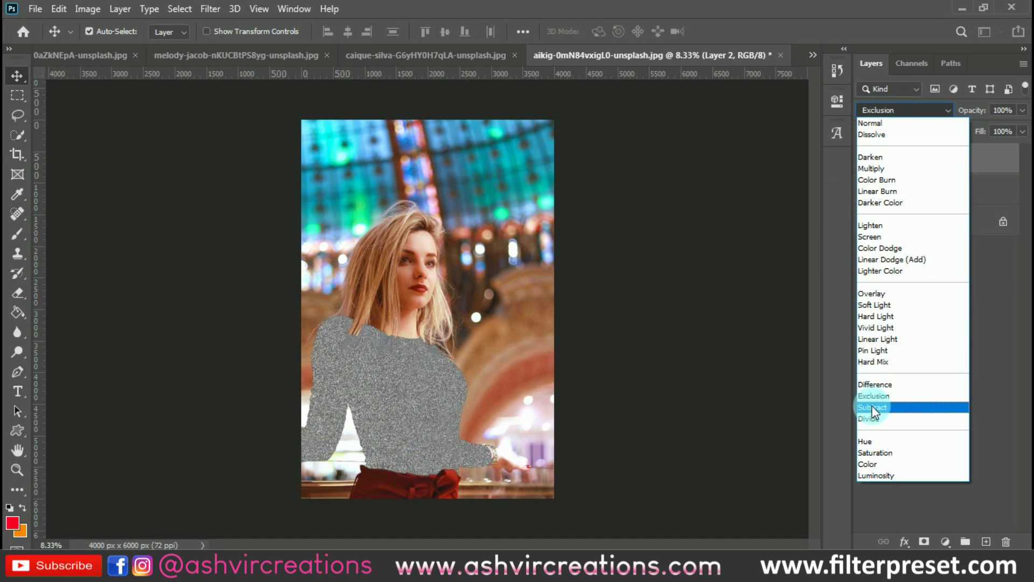
pyautogui.click(886, 329)
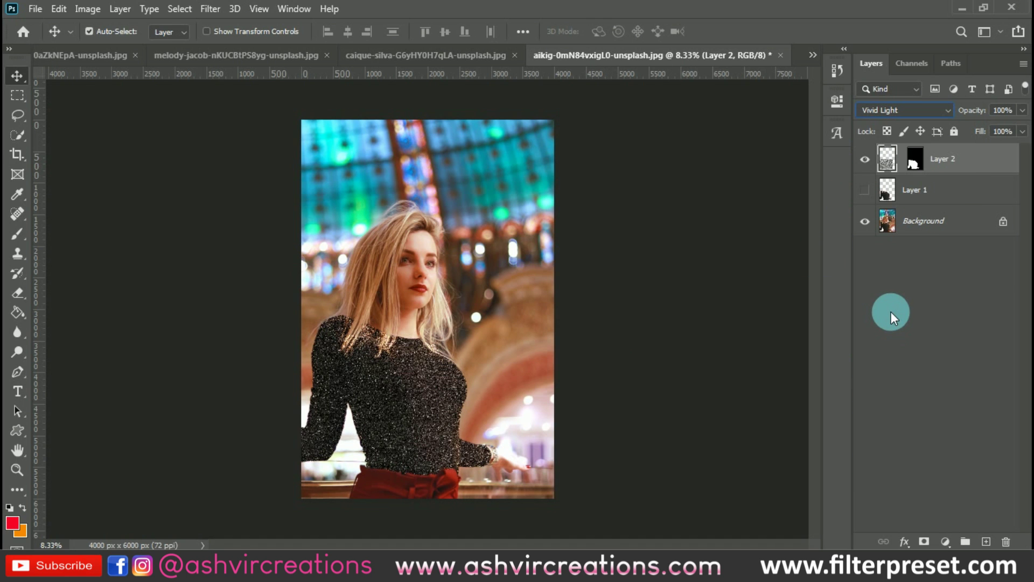
pyautogui.moveTo(984, 113); pyautogui.dragTo(951, 109)
pyautogui.click(866, 159)
pyautogui.click(866, 159)
pyautogui.hotkey('ctrl', '+')
pyautogui.hotkey('ctrl', '+')
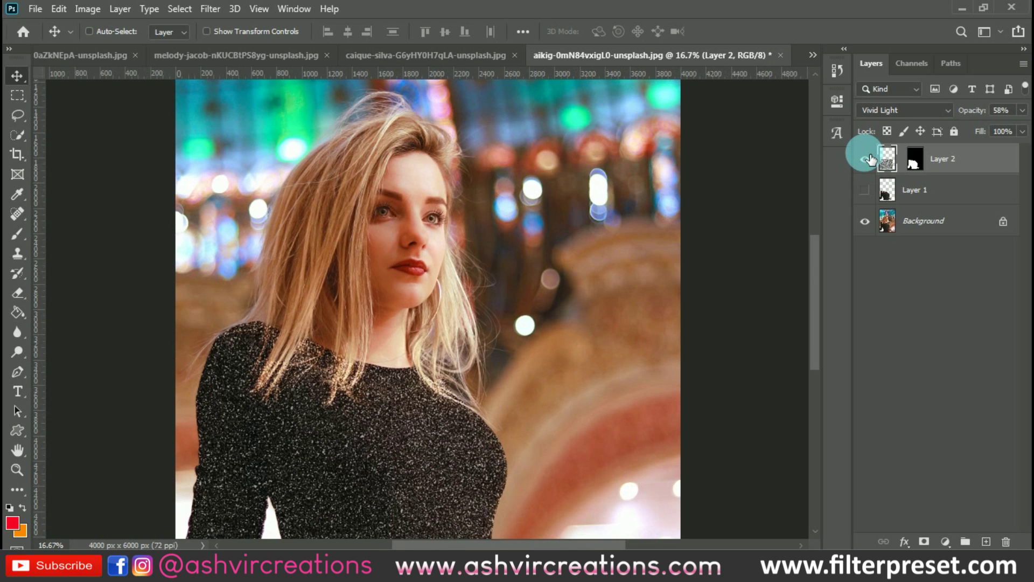
pyautogui.hotkey('ctrl', '-')
pyautogui.hotkey('ctrl', '-')
pyautogui.click(866, 159)
pyautogui.click(865, 159)
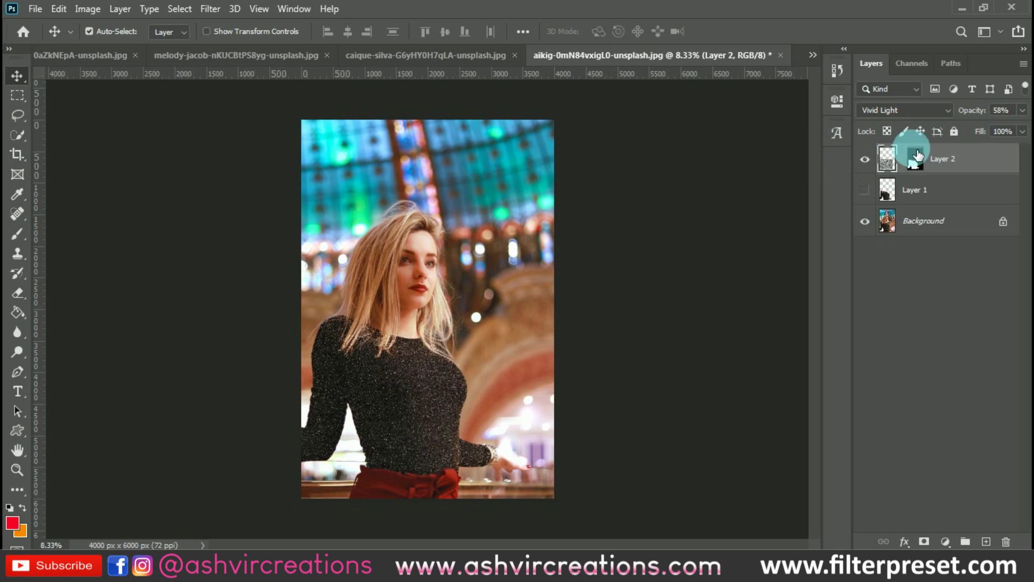
# Step: Lower the noise texture layer's opacity to 39% and compare the top with and without the glitter
pyautogui.moveTo(978, 117)
pyautogui.mouseDown()
pyautogui.moveTo(953, 114)
pyautogui.moveTo(963, 117)
pyautogui.mouseUp()
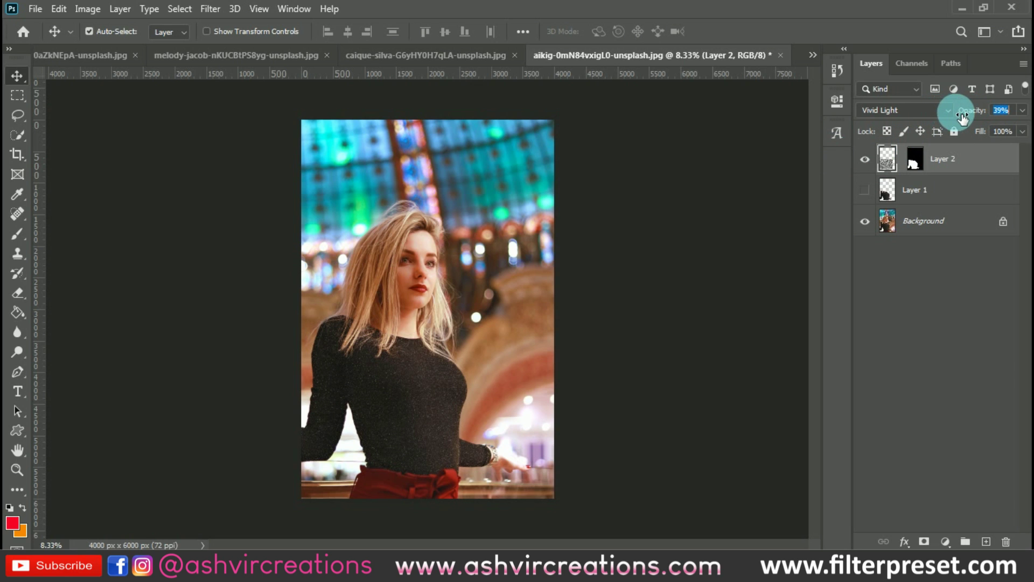
pyautogui.click(867, 160)
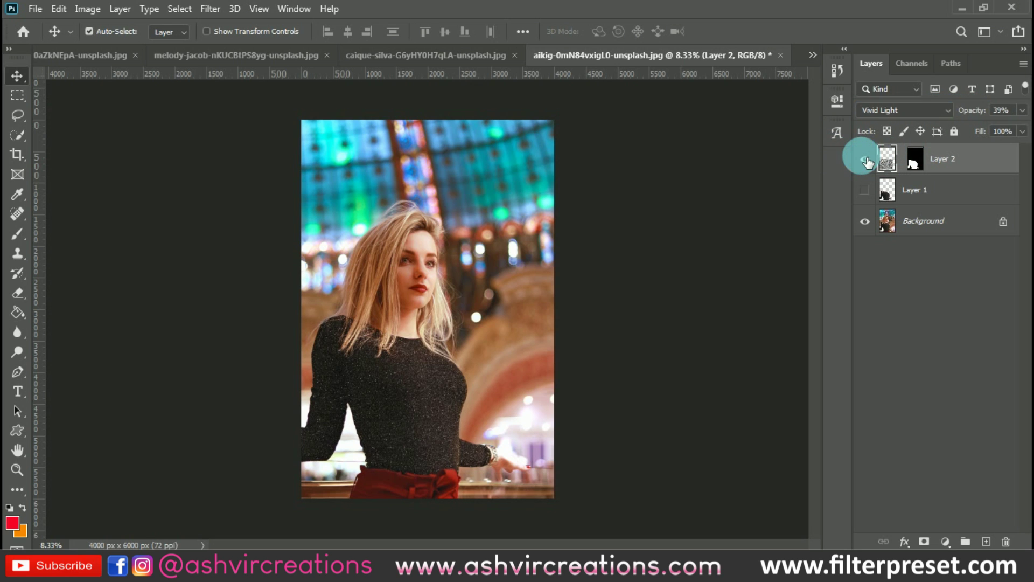
pyautogui.click(866, 159)
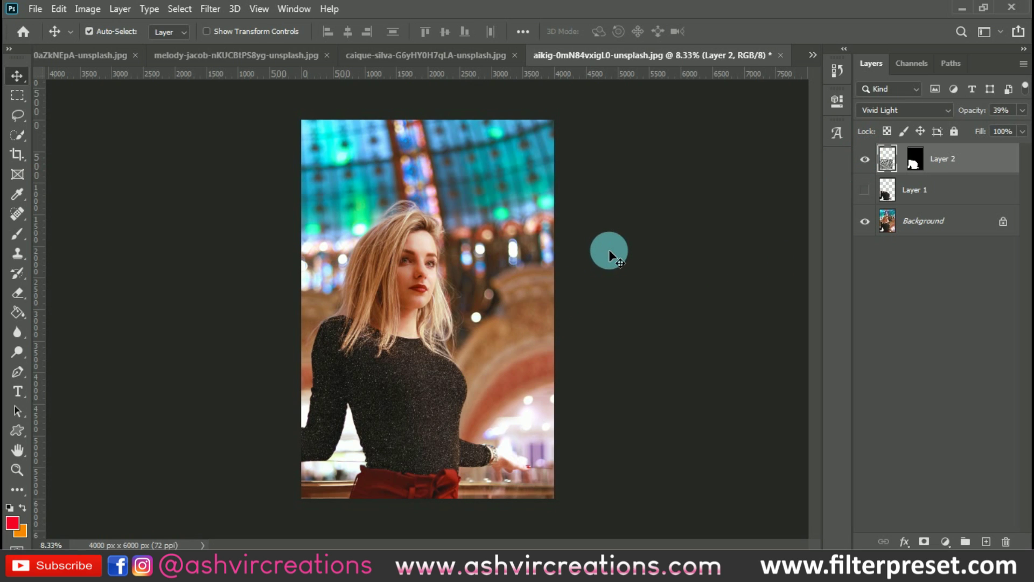
pyautogui.click(620, 236)
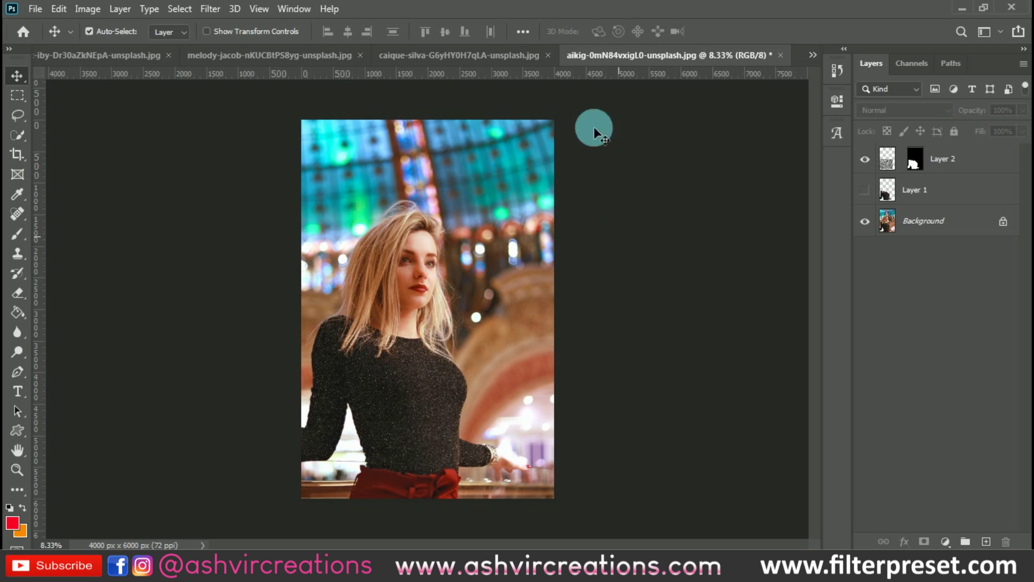
# Step: In the street photo of the woman in sunglasses, select the T-shirt from Layer 1, hide that layer, and paste the noise texture into the selection
pyautogui.click(493, 60)
pyautogui.hotkey('ctrl', 'Tab')
pyautogui.hotkey('ctrl', 'Tab')
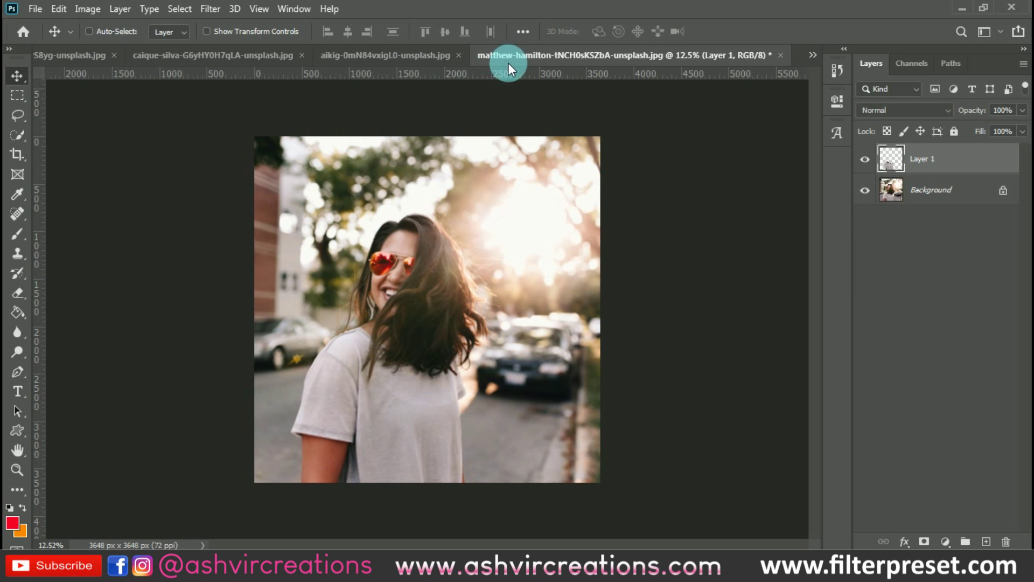
pyautogui.keyDown('ctrl'); pyautogui.click(890, 159); pyautogui.keyUp('ctrl')
pyautogui.click(866, 159)
pyautogui.click(916, 199)
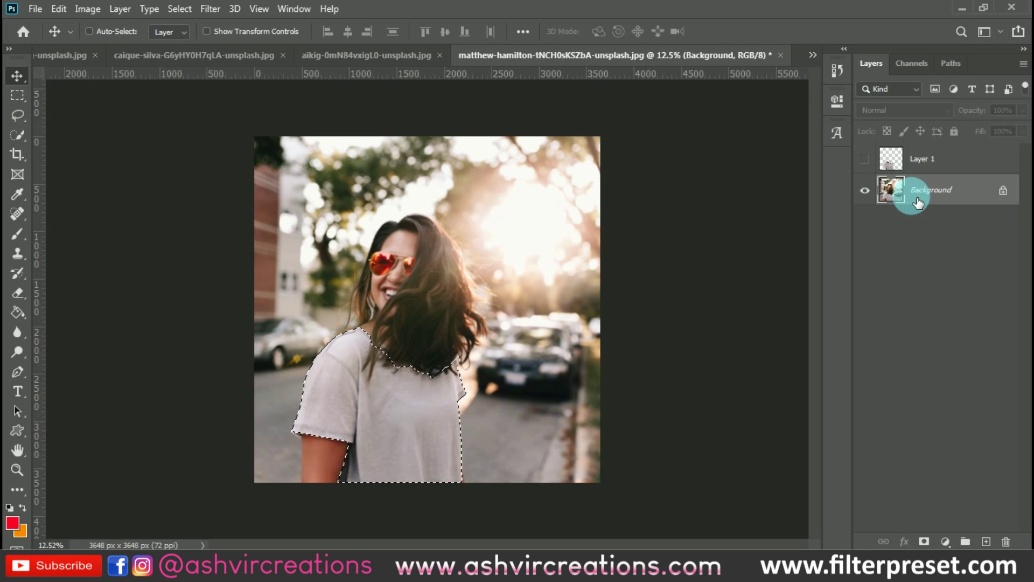
pyautogui.hotkey('ctrl', 'shift', 'alt', 'v')
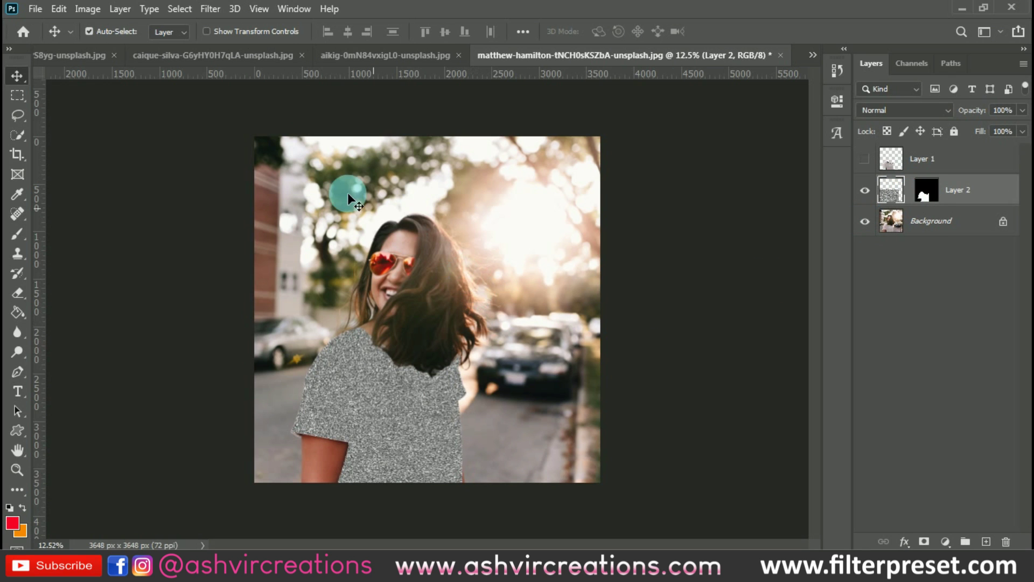
pyautogui.click(63, 7)
pyautogui.moveTo(130, 155)
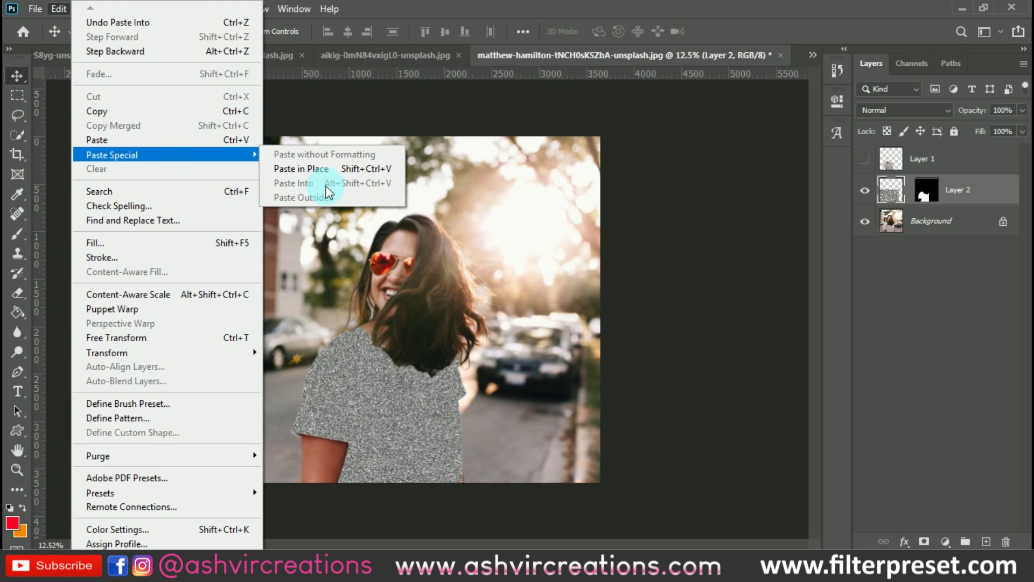
pyautogui.click(947, 242)
# Step: Load the T-shirt outline from Layer 2, hide that layer, and use Paste Into to add the noise texture again above the Background
pyautogui.click(952, 219)
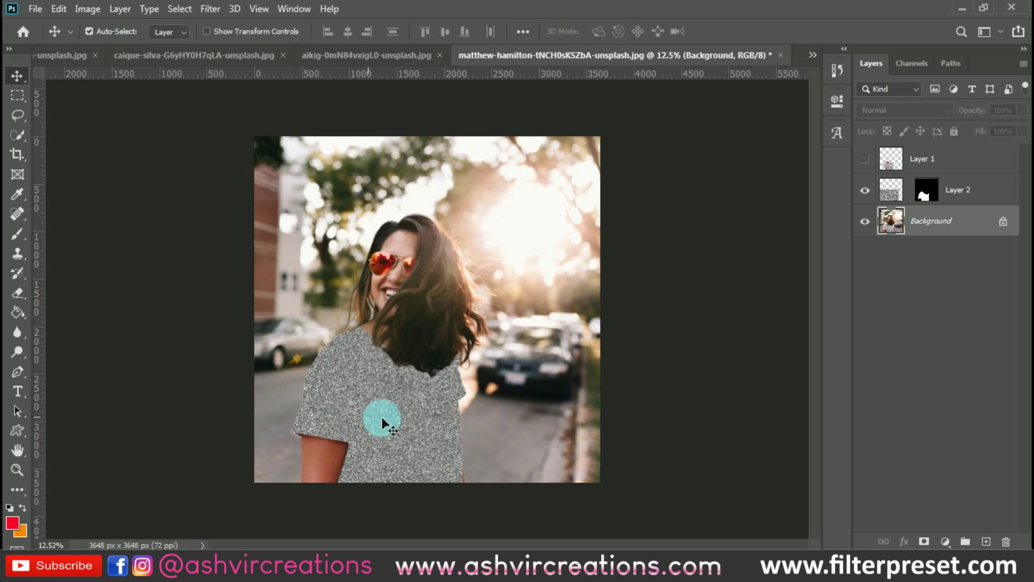
pyautogui.keyDown('ctrl'); pyautogui.click(902, 192); pyautogui.keyUp('ctrl')
pyautogui.click(865, 190)
pyautogui.click(928, 229)
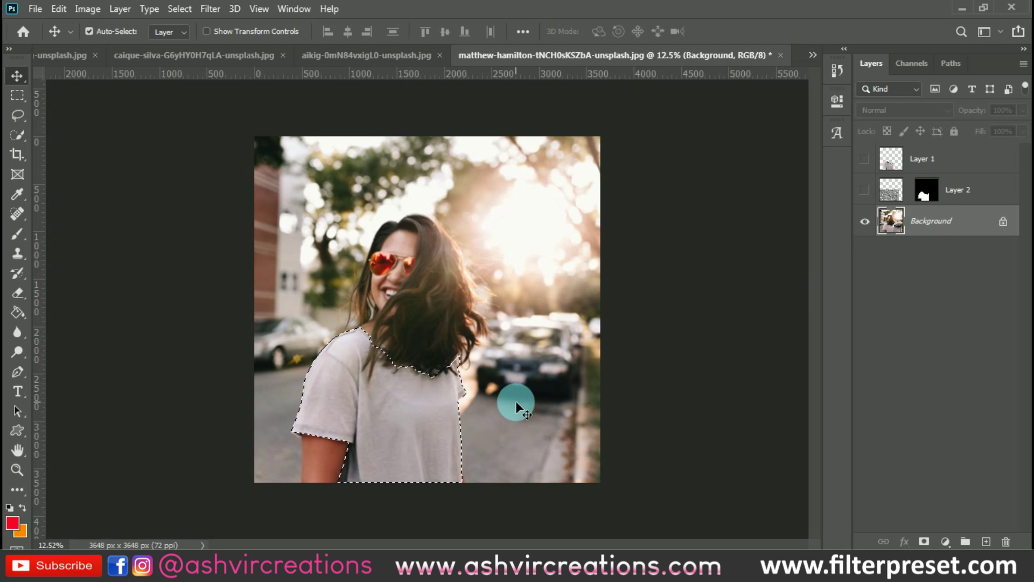
pyautogui.scroll(1, 515, 400)
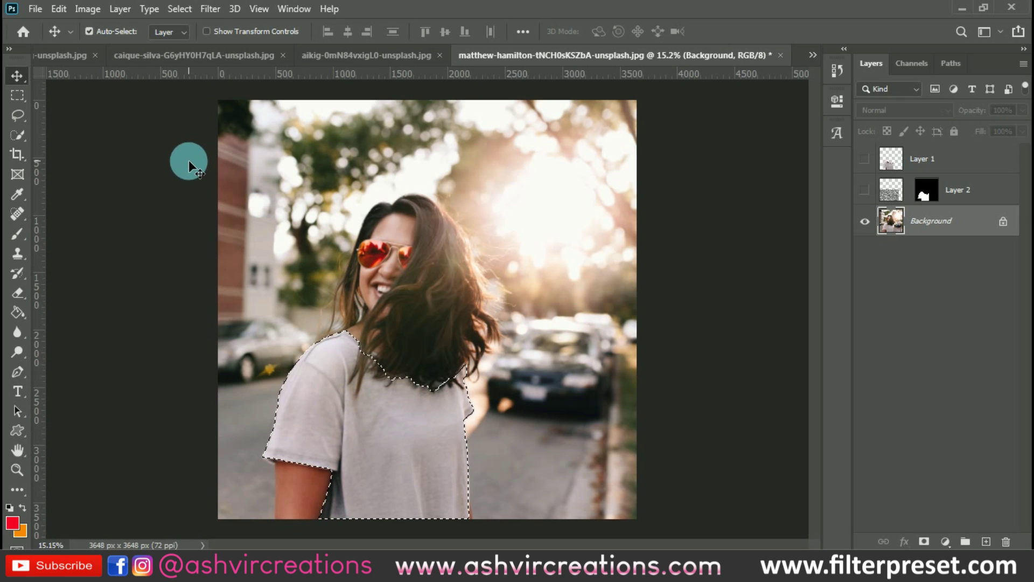
pyautogui.click(59, 11)
pyautogui.moveTo(91, 155)
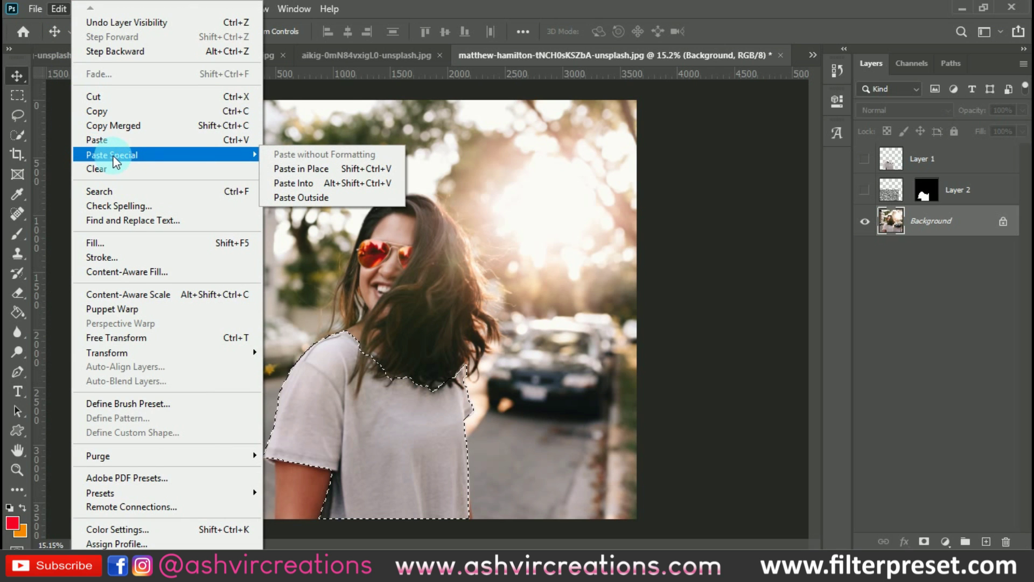
pyautogui.click(350, 182)
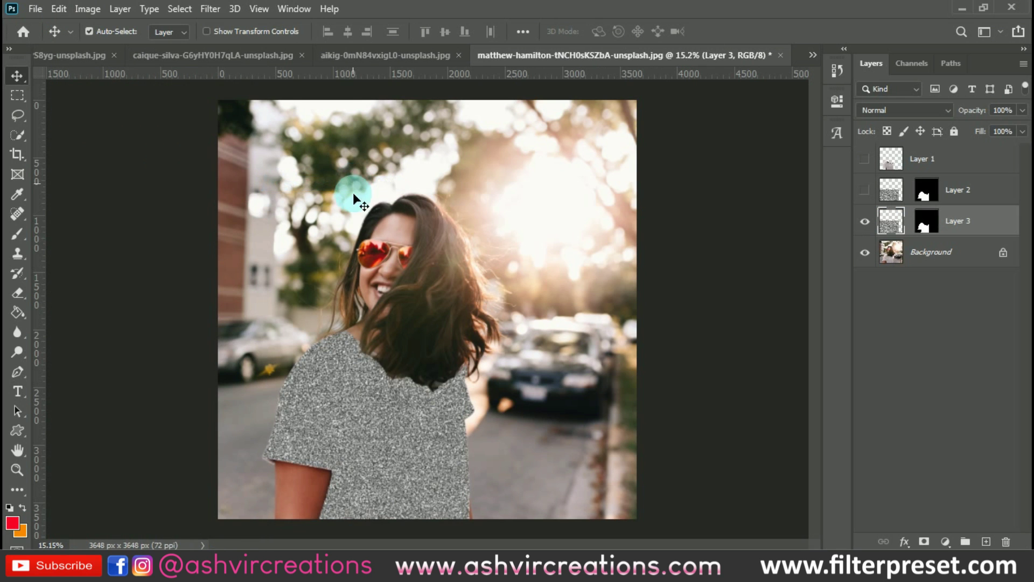
# Step: Set the new T-shirt texture layer's blend mode to Vivid Light and compare the photo with and without it
pyautogui.scroll(2, 280, 452)
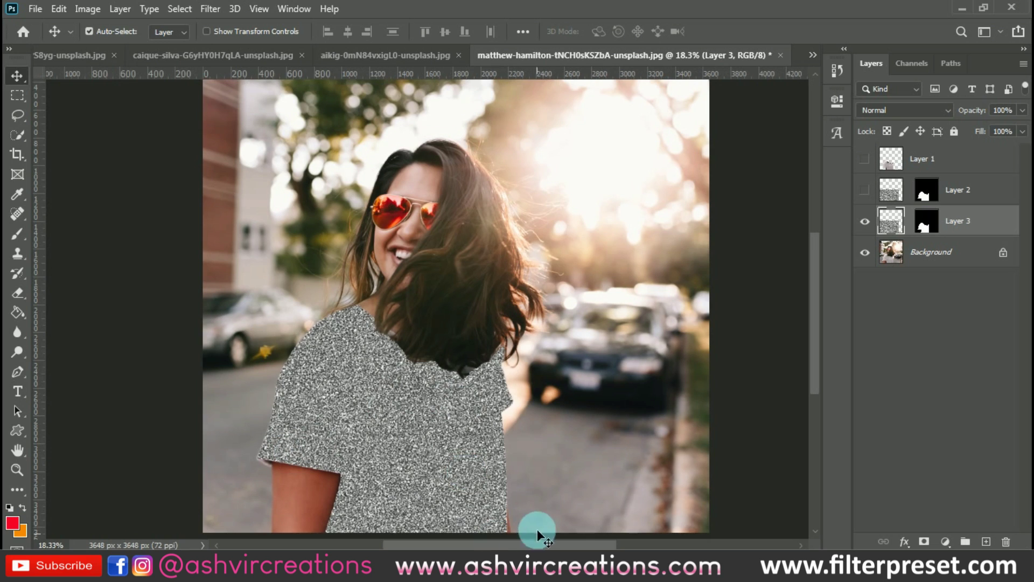
pyautogui.scroll(-2, 530, 455)
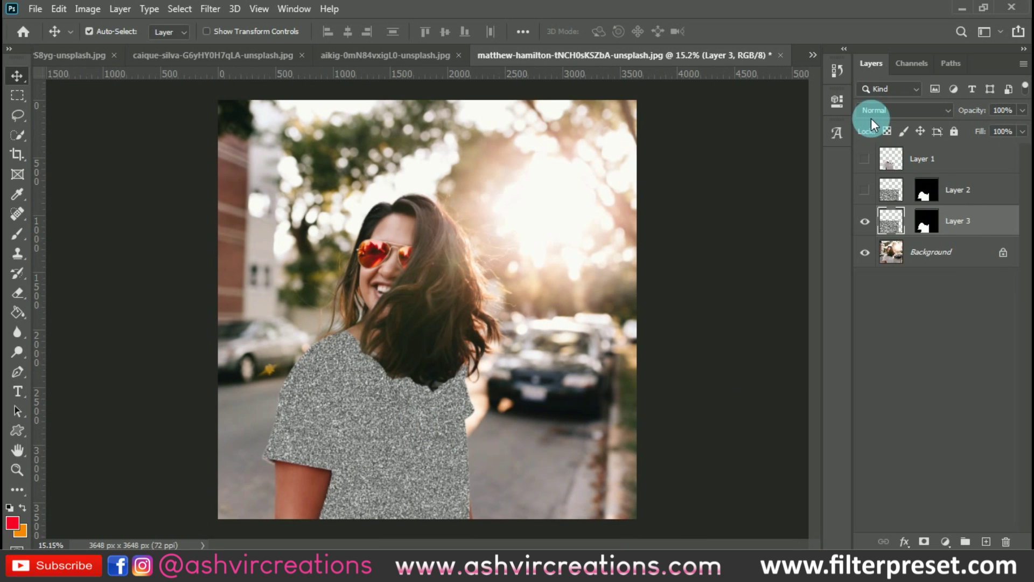
pyautogui.click(874, 110)
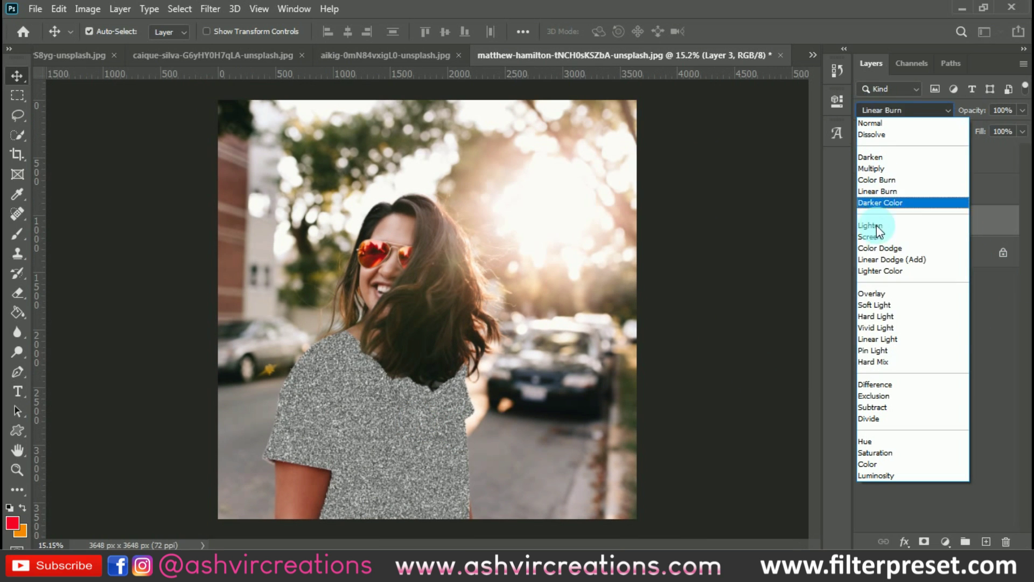
pyautogui.click(886, 330)
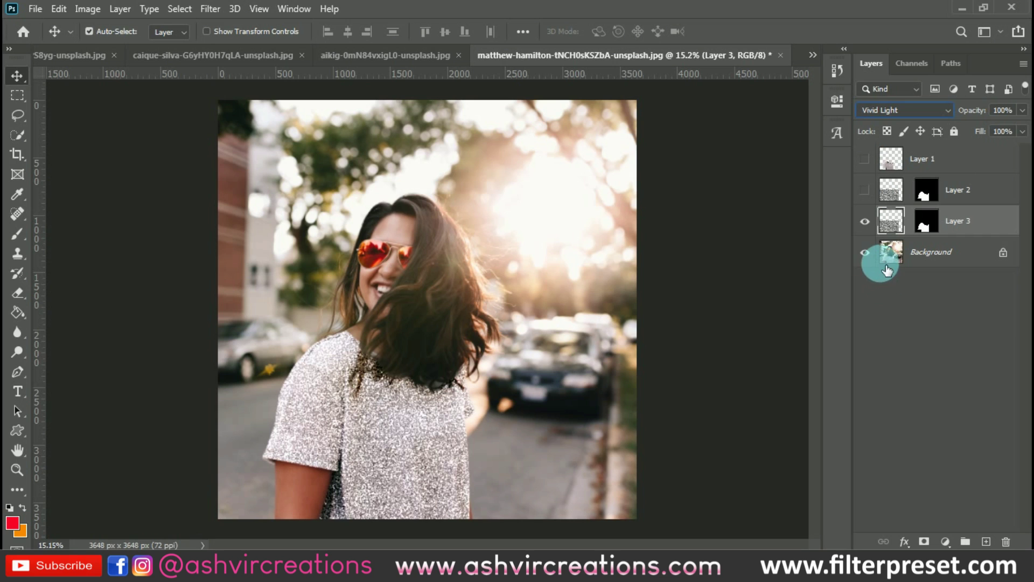
pyautogui.click(865, 221)
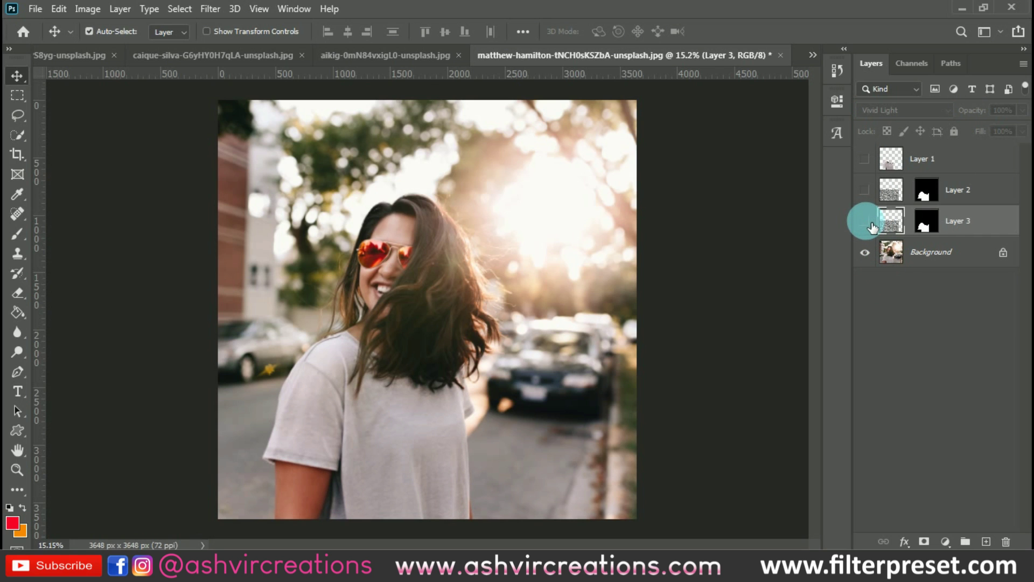
pyautogui.hotkey('ctrl', '-')
pyautogui.hotkey('ctrl', '-')
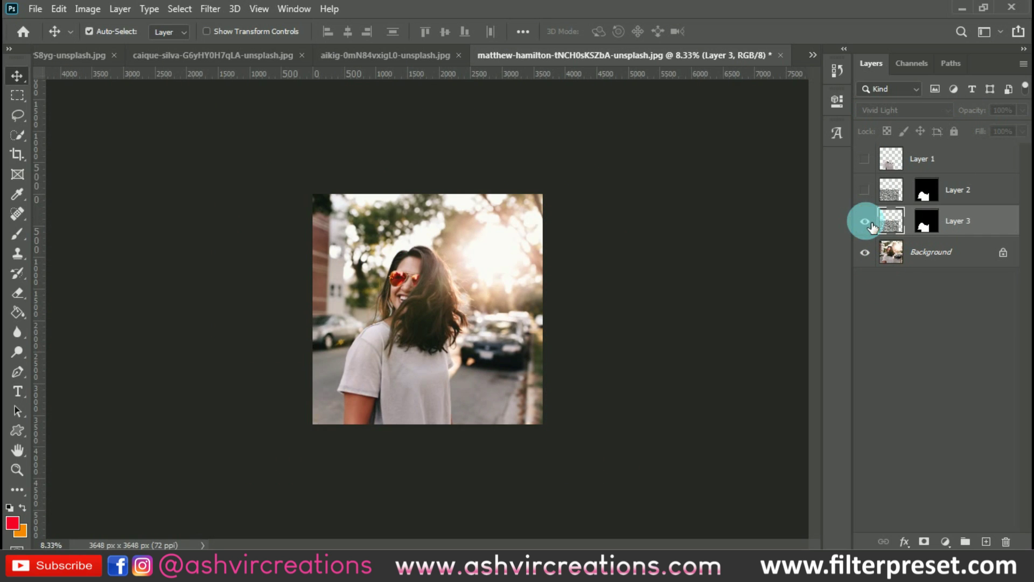
pyautogui.click(865, 222)
pyautogui.hotkey('ctrl', '+')
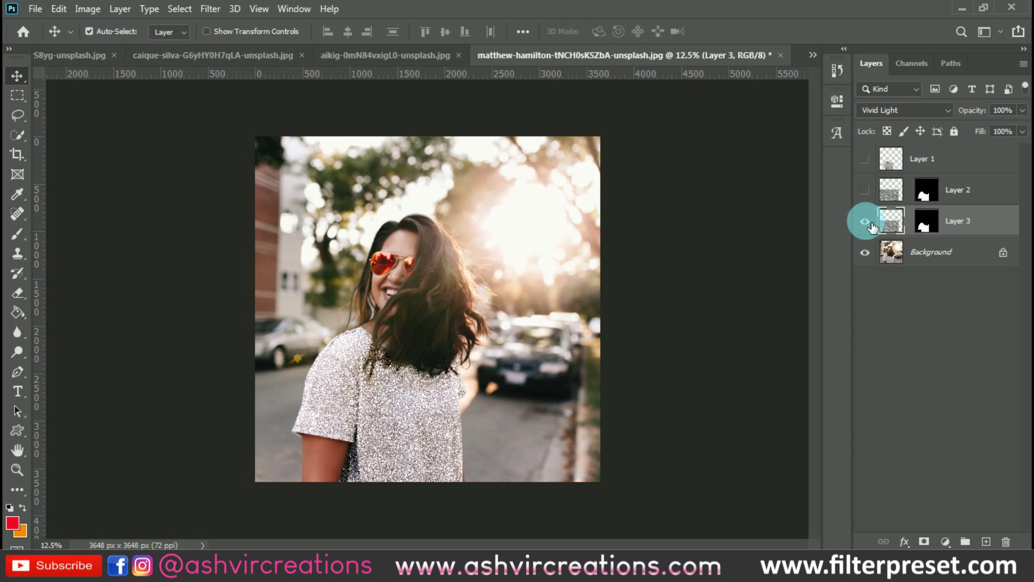
pyautogui.hotkey('ctrl', '+')
# Step: Reduce the T-shirt texture layer's opacity to 42% and compare the shirt with and without the glitter
pyautogui.moveTo(981, 114); pyautogui.dragTo(938, 116)
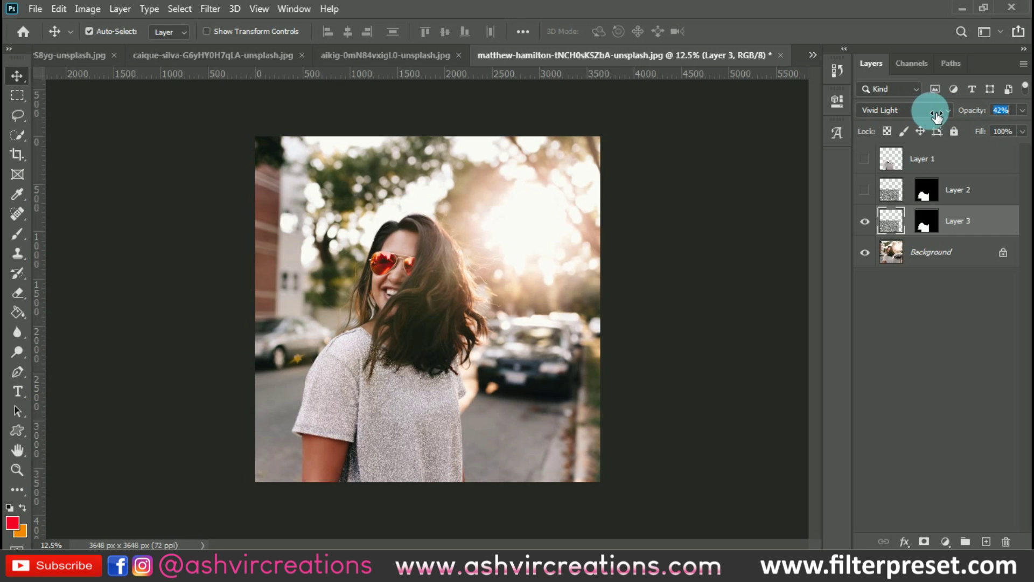
pyautogui.click(865, 221)
pyautogui.click(865, 221)
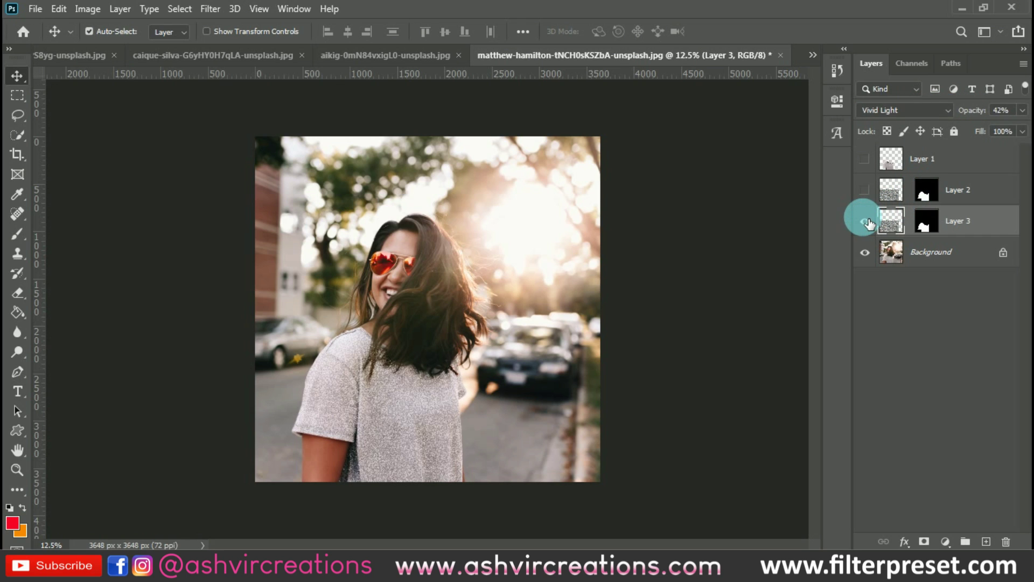
pyautogui.click(866, 221)
pyautogui.click(866, 221)
pyautogui.hotkey('ctrl', '+')
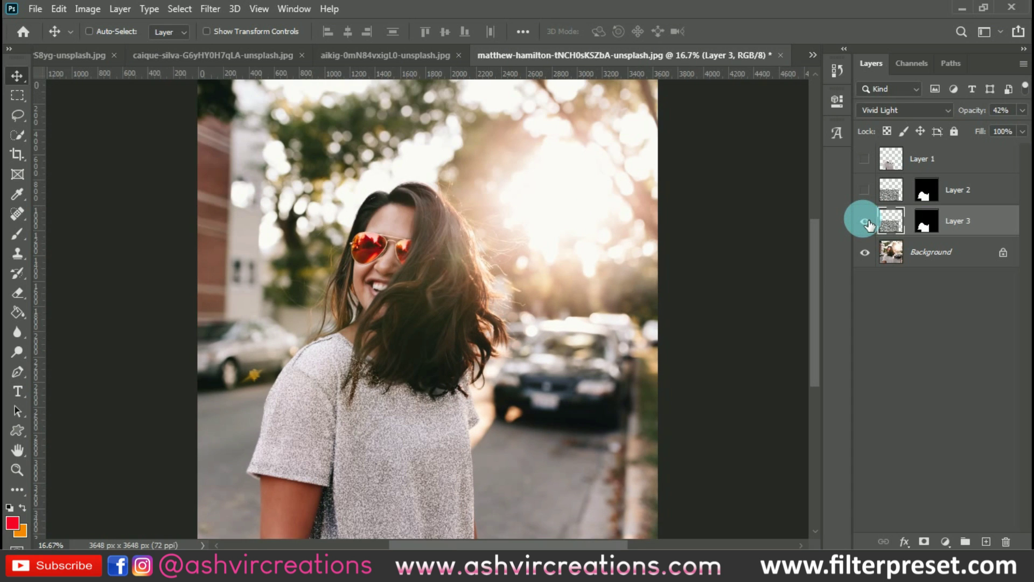
pyautogui.hotkey('ctrl', '-')
pyautogui.hotkey('ctrl', '+')
# Step: In the portrait of the woman with tied-up hair, select the black top from Layer 1 and paste the noise texture into the selection
pyautogui.click(412, 58)
pyautogui.hotkey('ctrl', 'Tab')
pyautogui.hotkey('ctrl', 'Tab')
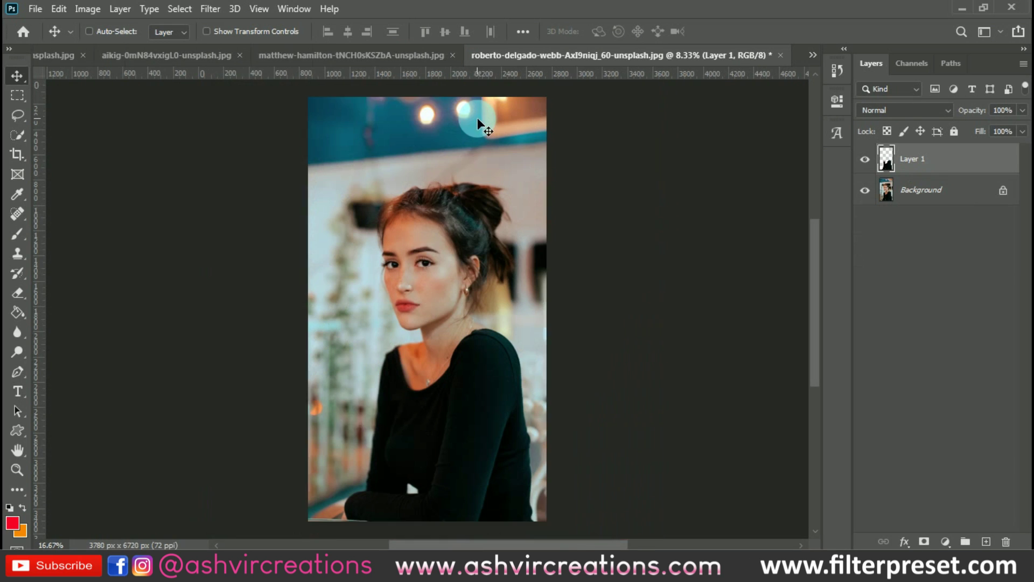
pyautogui.press('ctrl')
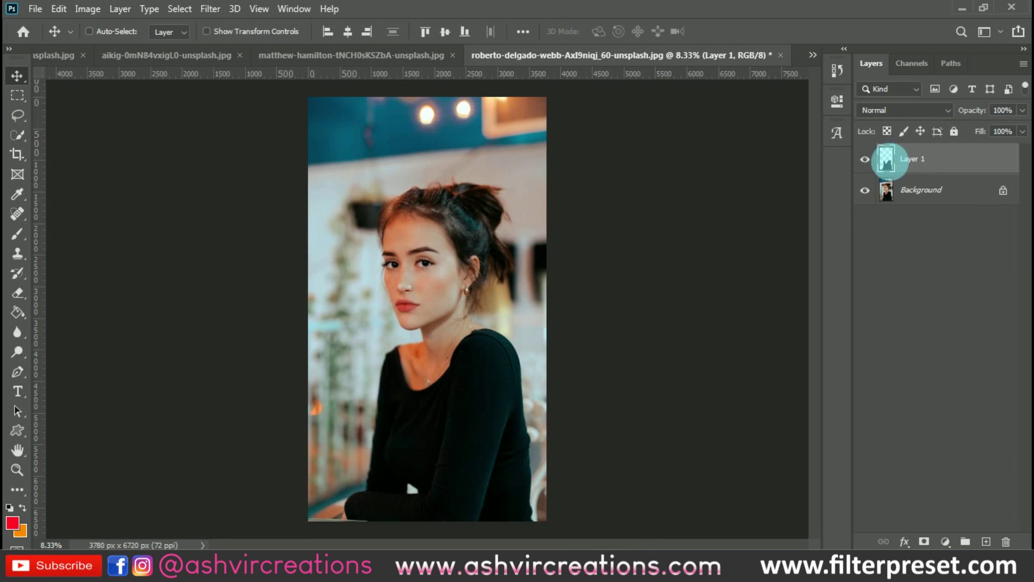
pyautogui.keyDown('ctrl'); pyautogui.click(886, 159); pyautogui.keyUp('ctrl')
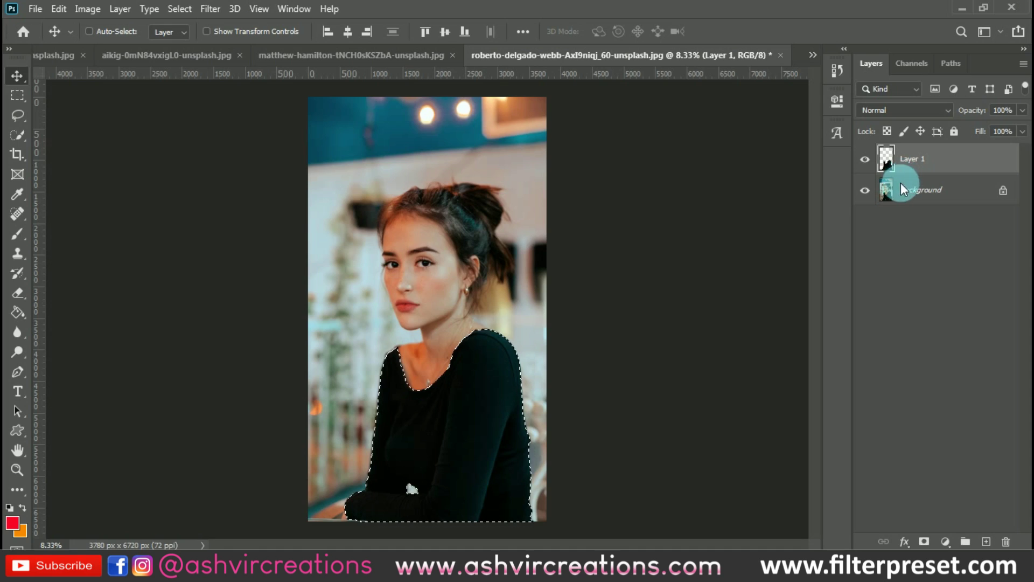
pyautogui.hotkey('ctrl', 'alt', 'v')
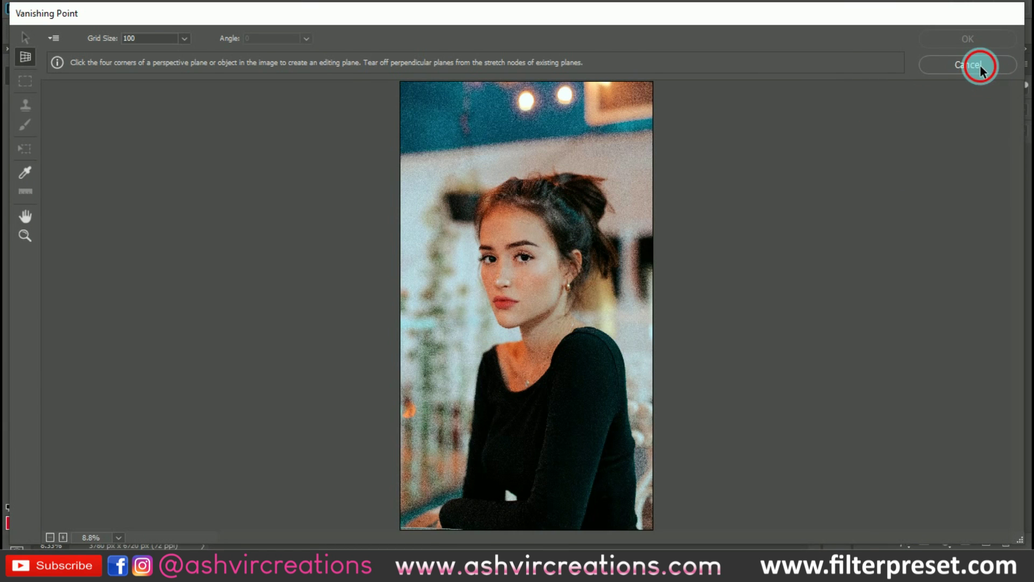
pyautogui.click(979, 66)
pyautogui.moveTo(909, 160)
pyautogui.mouseDown()
pyautogui.moveTo(911, 183)
pyautogui.moveTo(905, 170)
pyautogui.mouseUp()
pyautogui.hotkey('ctrl', 'shift', 'alt', 'v')
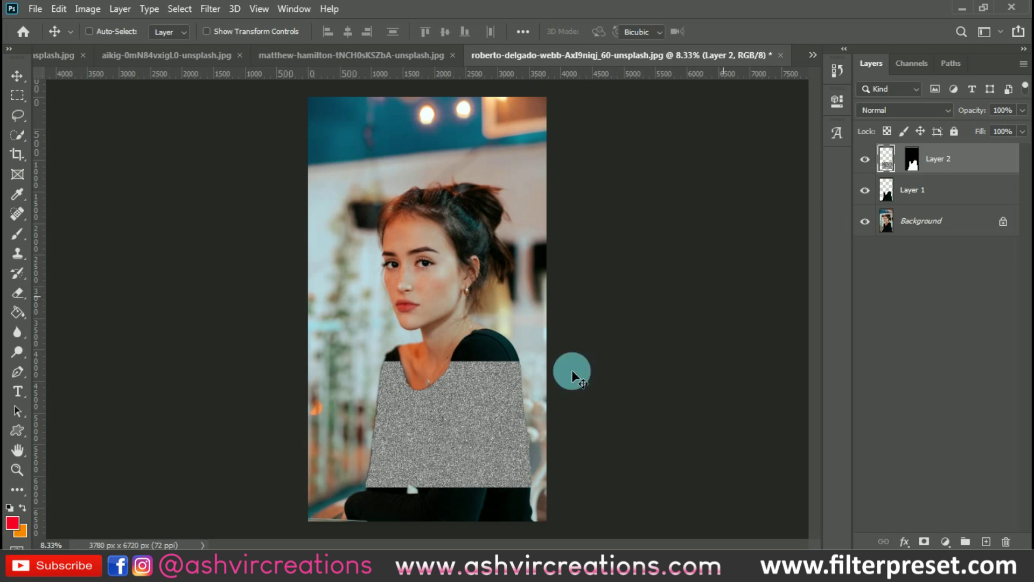
# Step: Rotate the pasted noise texture 90 degrees, enlarge it to cover the whole black top, and hide Layer 1
pyautogui.hotkey('ctrl', 't')
pyautogui.rightClick(471, 393)
pyautogui.click(523, 334)
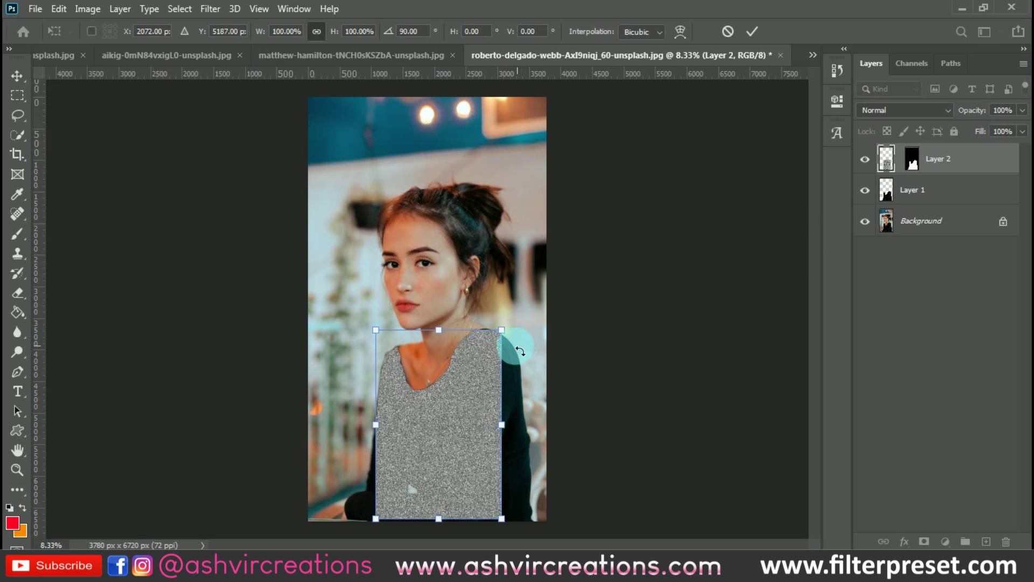
pyautogui.moveTo(511, 343); pyautogui.dragTo(547, 296)
pyautogui.click(863, 190)
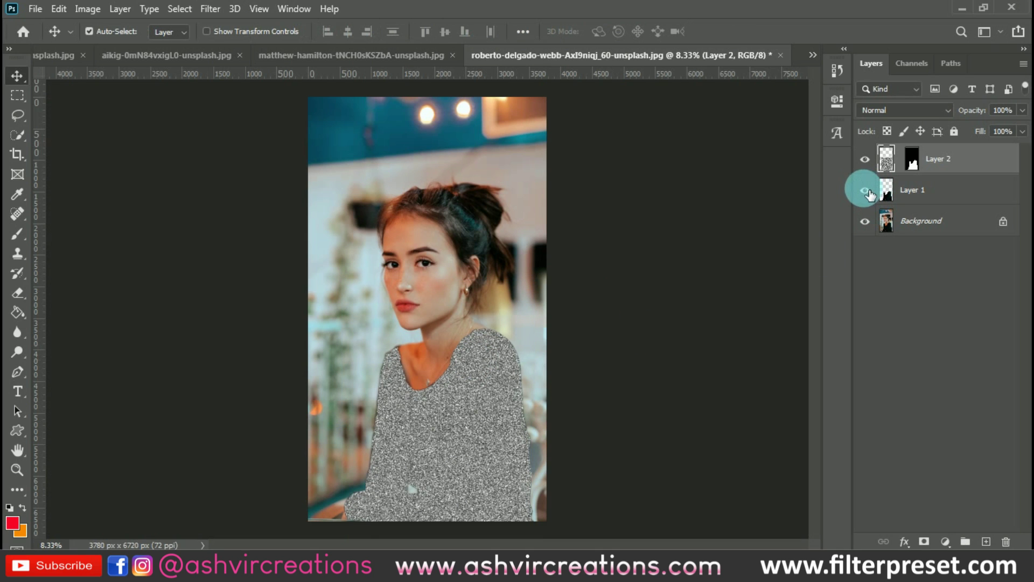
# Step: Set the black top's texture layer to Vivid Light blending and compare the photo with and without it
pyautogui.click(878, 110)
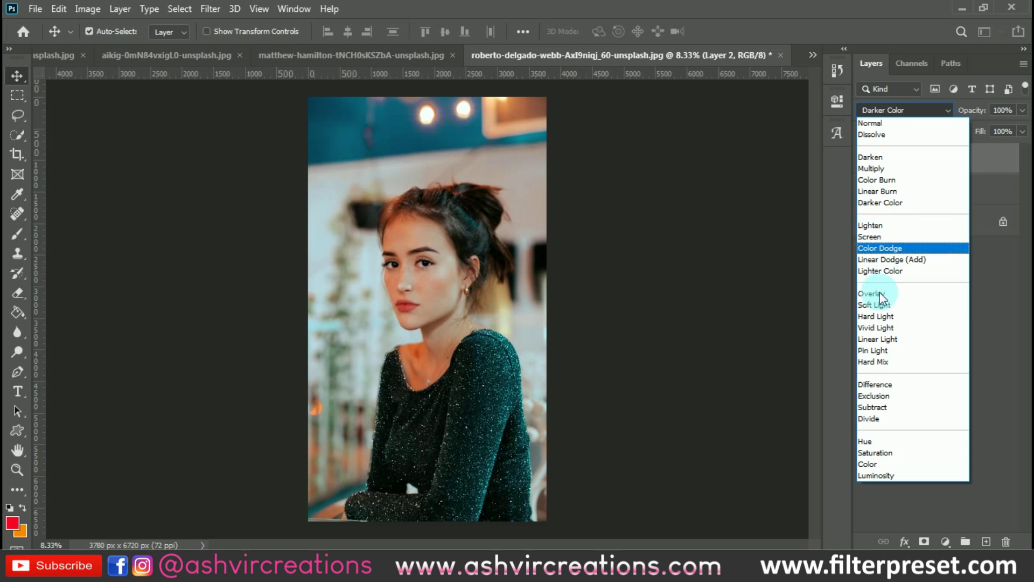
pyautogui.click(886, 328)
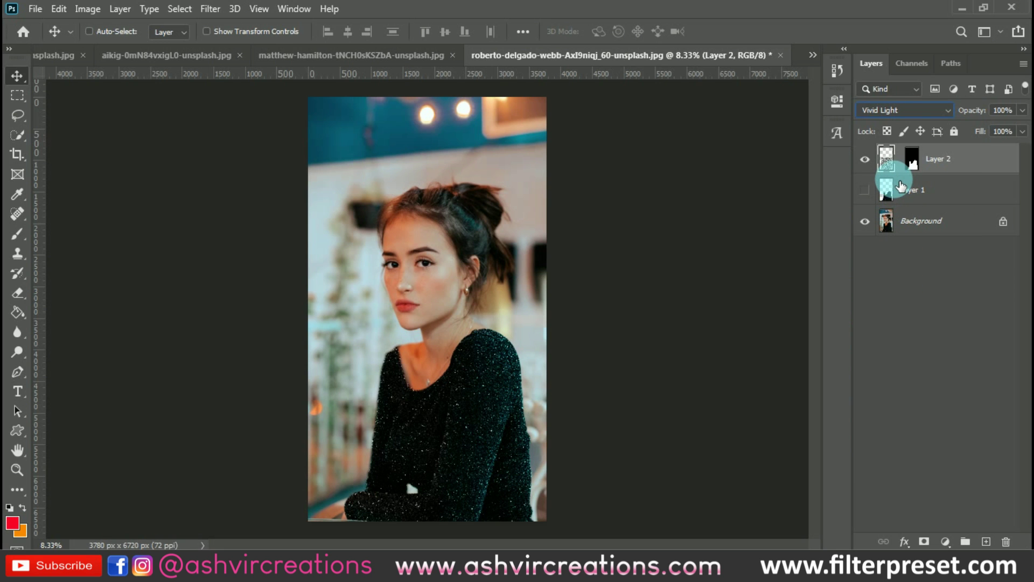
pyautogui.hotkey('ctrl', '-')
pyautogui.hotkey('ctrl', '+')
pyautogui.click(865, 159)
pyautogui.click(865, 160)
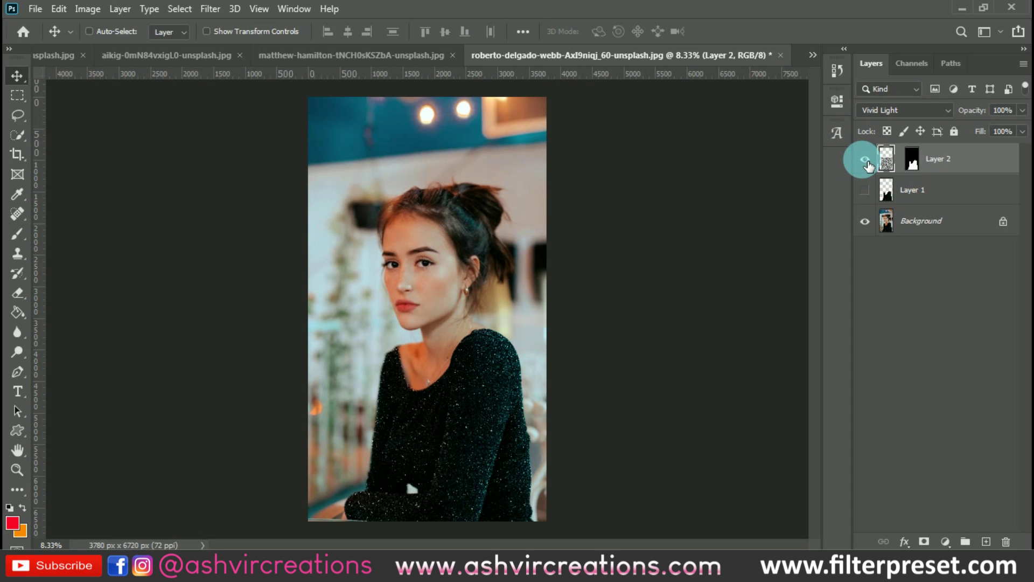
# Step: Inspect the glitter on the black top up close and reduce its texture layer's opacity to about 58%
pyautogui.hotkey('ctrl', '+')
pyautogui.hotkey('ctrl', '+')
pyautogui.hotkey('ctrl', '-')
pyautogui.hotkey('ctrl', '-')
pyautogui.moveTo(980, 112); pyautogui.dragTo(948, 112)
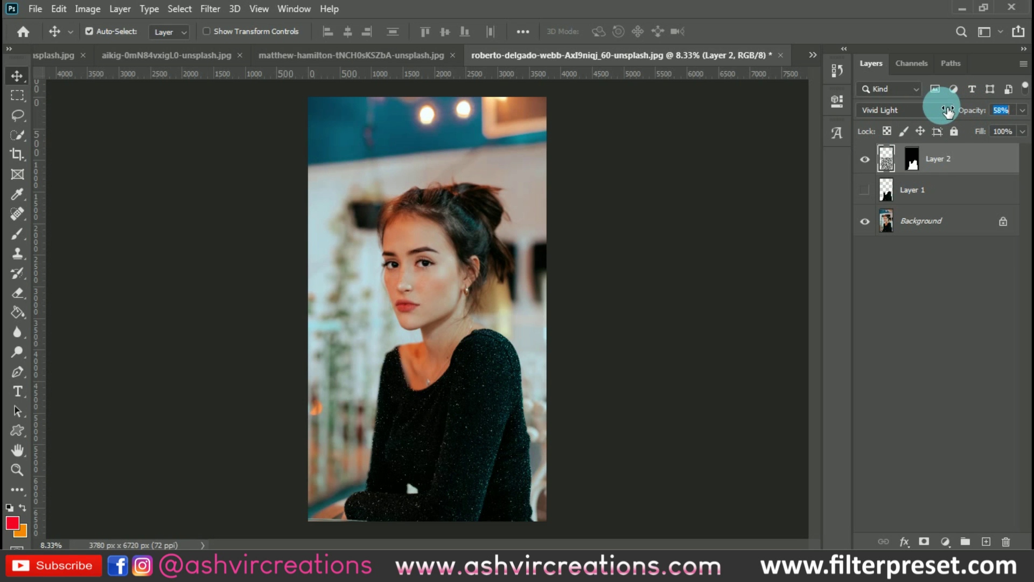
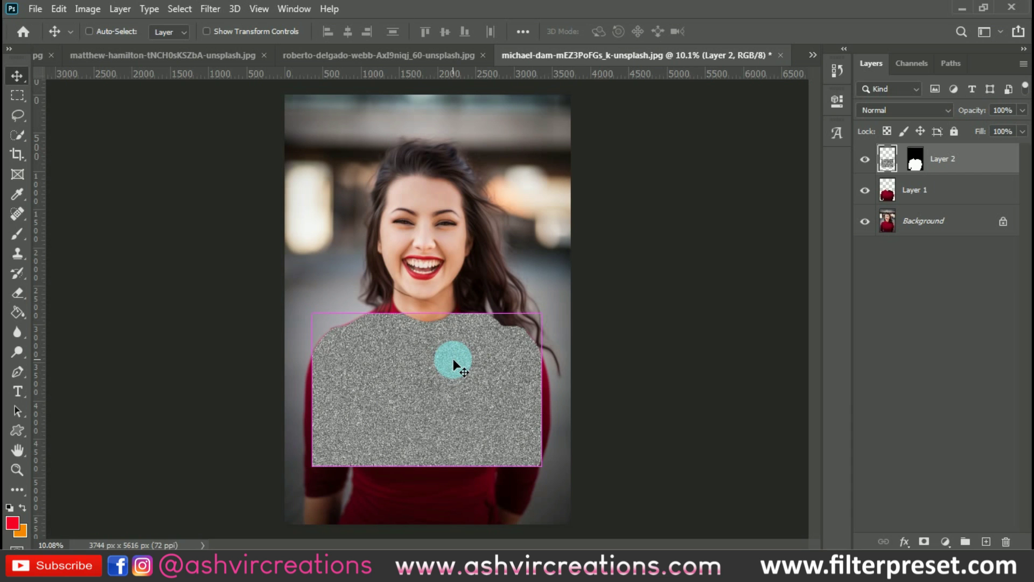
# Step: In the red top portrait, flip the noise texture horizontally, rotate it 90 degrees, and enlarge it to cover the whole garment
pyautogui.hotkey('ctrl', 't')
pyautogui.rightClick(454, 360)
pyautogui.click(506, 337)
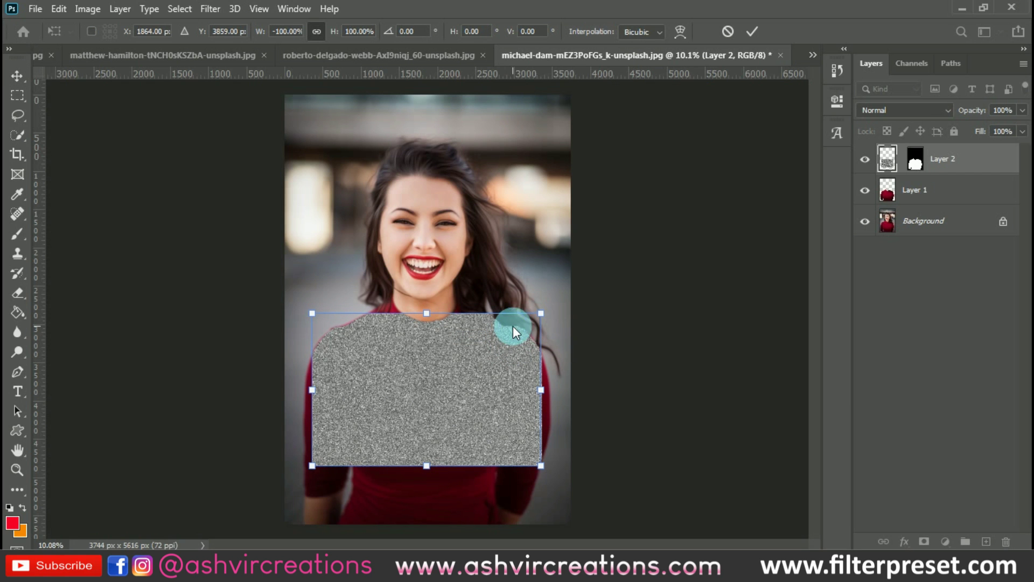
pyautogui.rightClick(513, 325)
pyautogui.click(563, 272)
pyautogui.moveTo(511, 284); pyautogui.dragTo(609, 235)
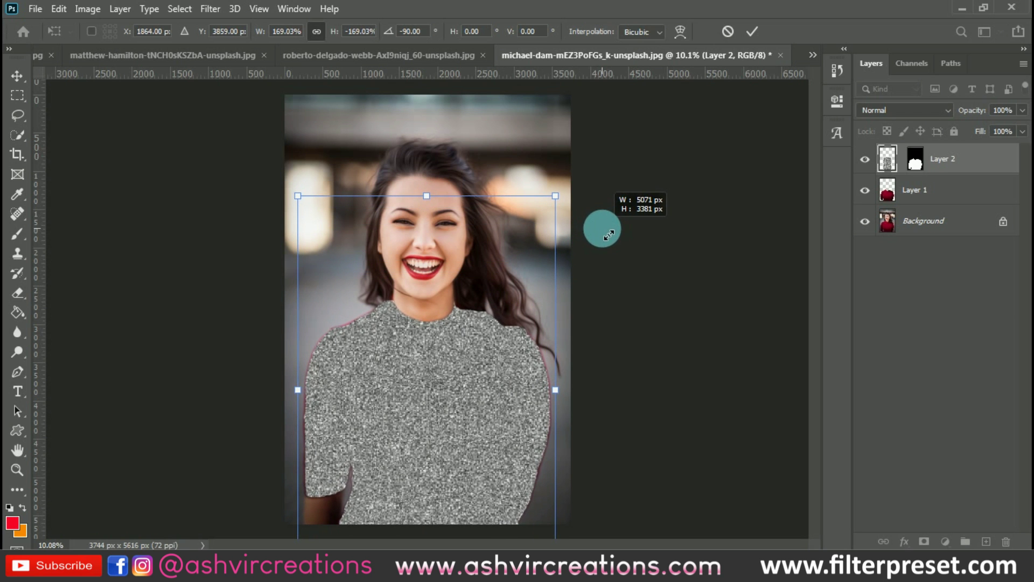
pyautogui.doubleClick(471, 337)
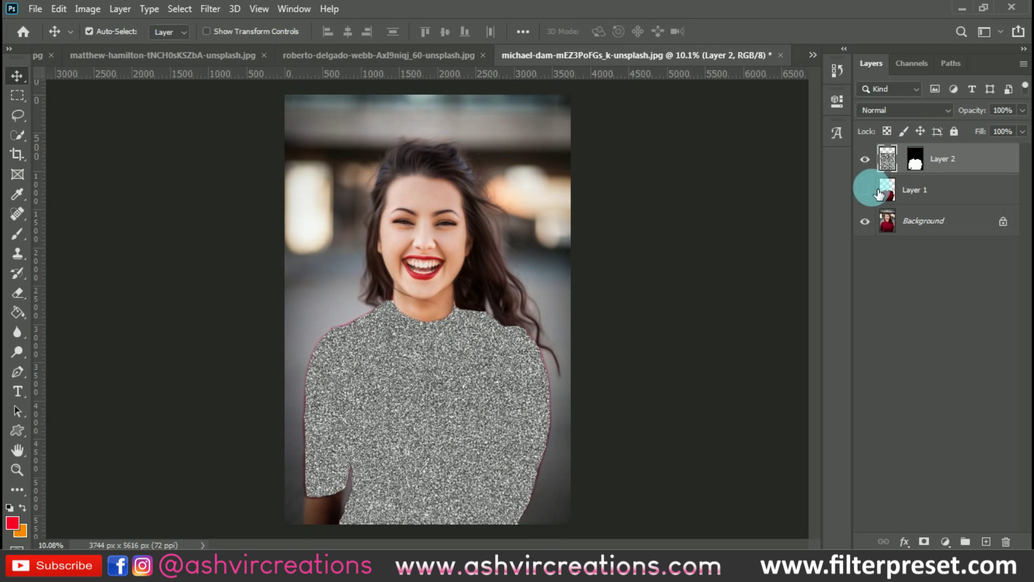
# Step: Set the red top's texture layer to Vivid Light blending and check the glitter at different magnifications
pyautogui.click(898, 114)
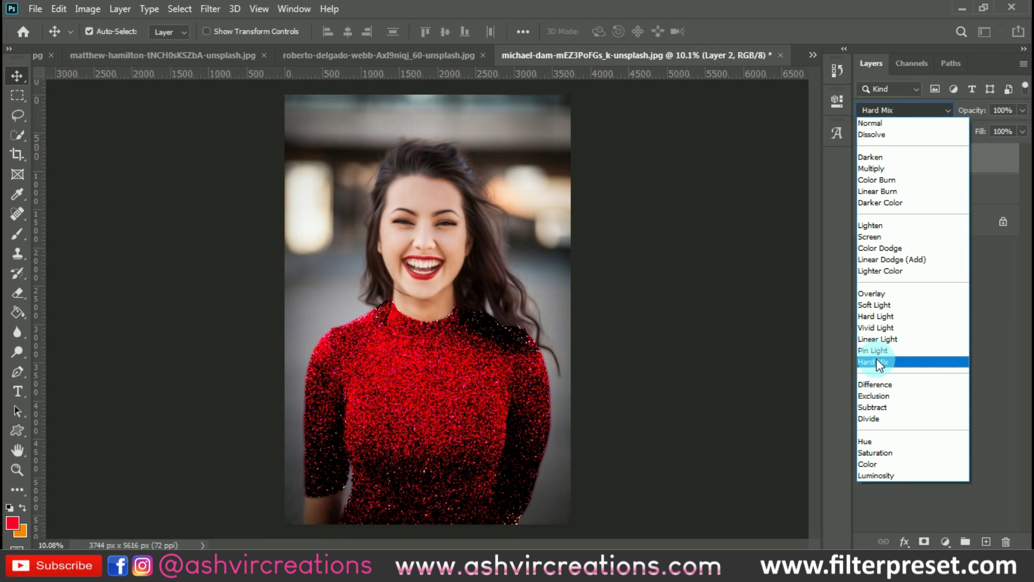
pyautogui.click(883, 329)
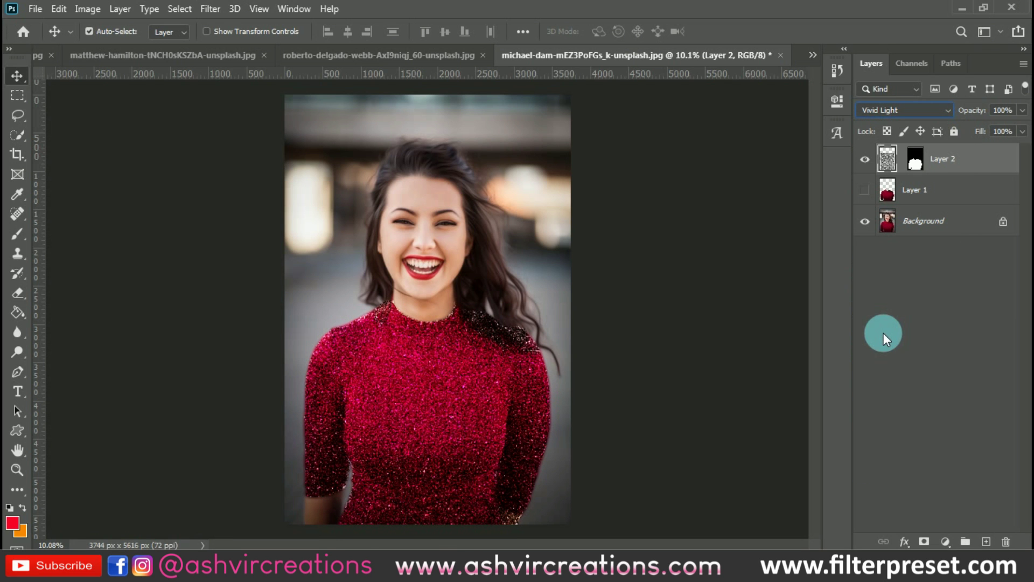
pyautogui.hotkey('ctrl', '-')
pyautogui.hotkey('ctrl', '+')
pyautogui.hotkey('ctrl', '+')
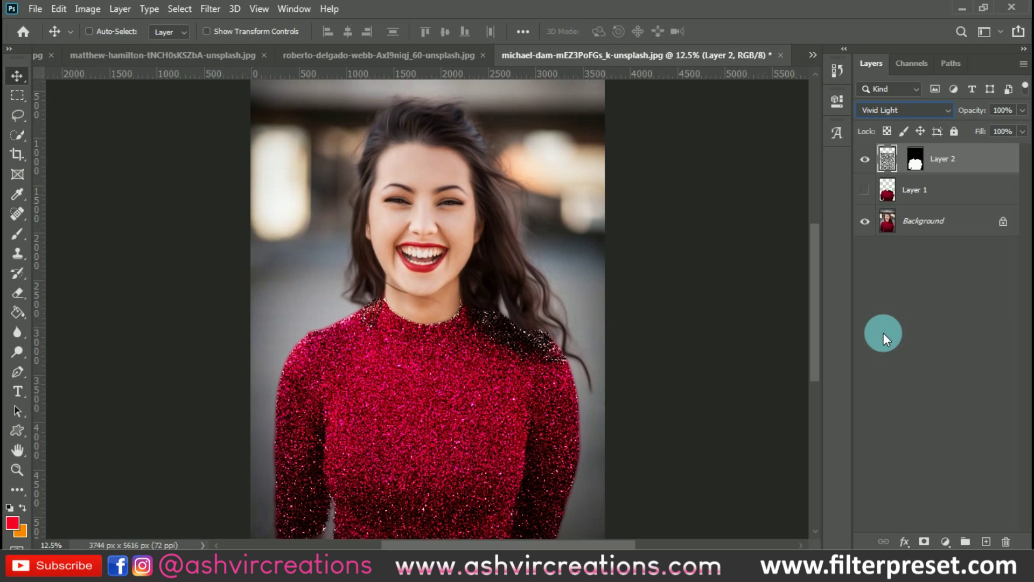
pyautogui.hotkey('ctrl', '-')
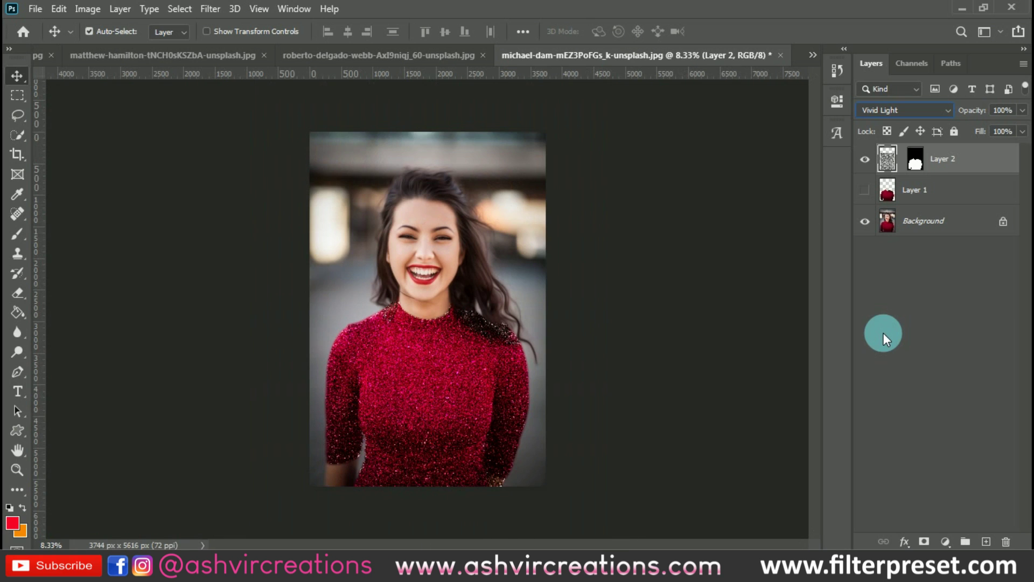
# Step: Set up a Soft Round brush with a size of 300 px for retouching the glitter around the hair and shoulder
pyautogui.click(17, 234)
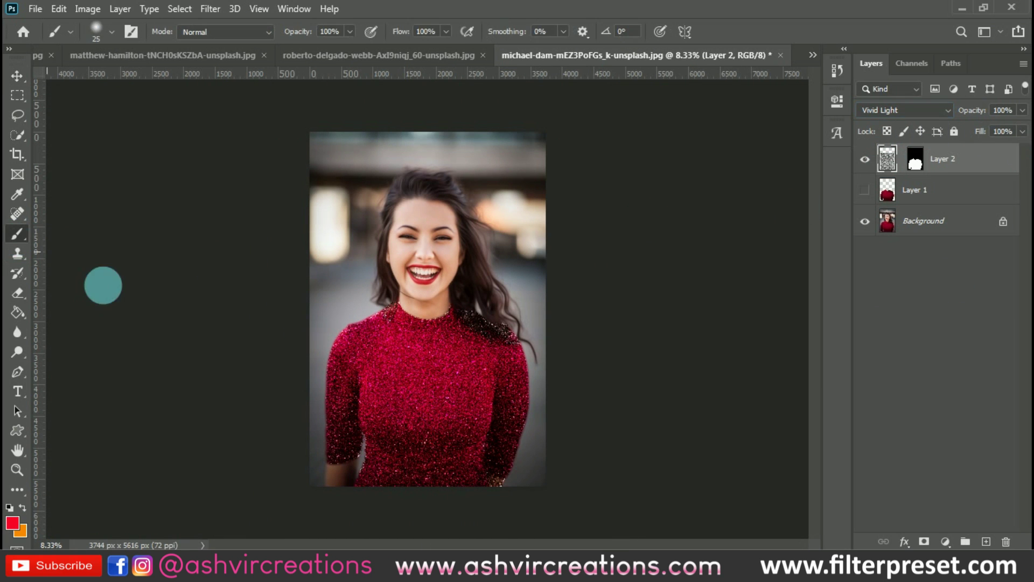
pyautogui.scroll(2, 457, 308)
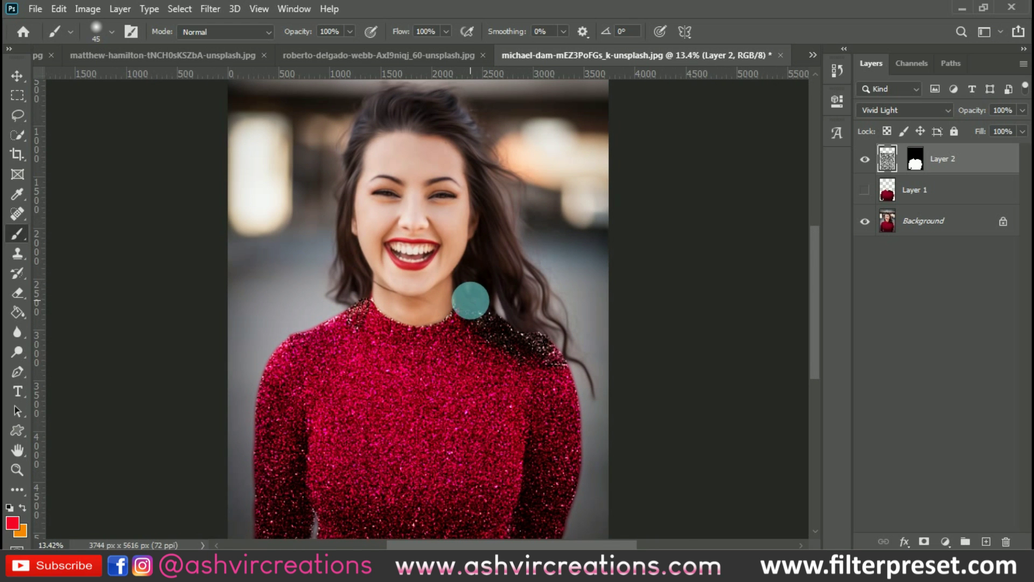
pyautogui.scroll(2, 471, 300)
pyautogui.press(']')
pyautogui.rightClick(472, 301)
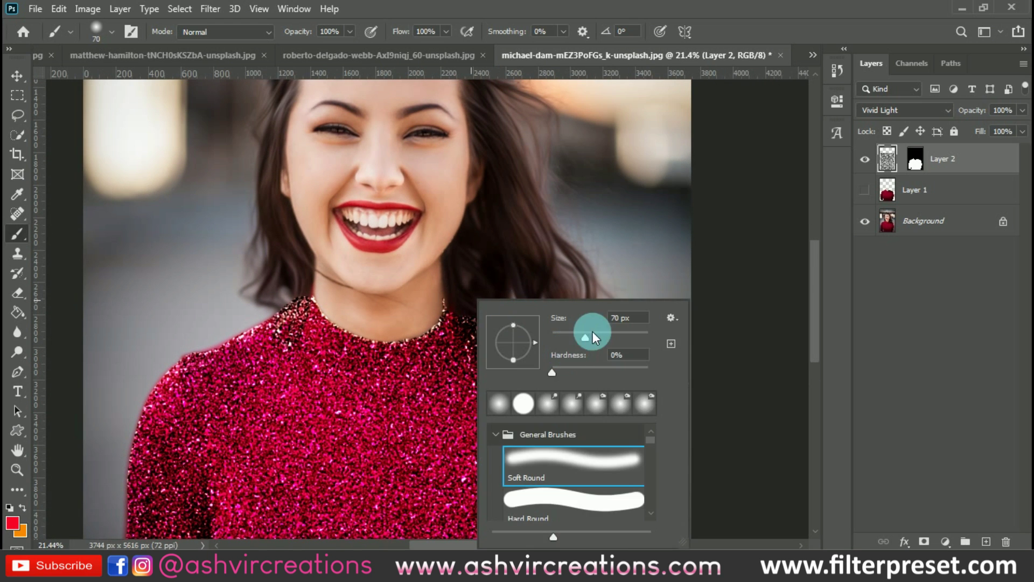
pyautogui.moveTo(605, 340); pyautogui.dragTo(605, 340)
pyautogui.click(717, 8)
pyautogui.click(487, 325)
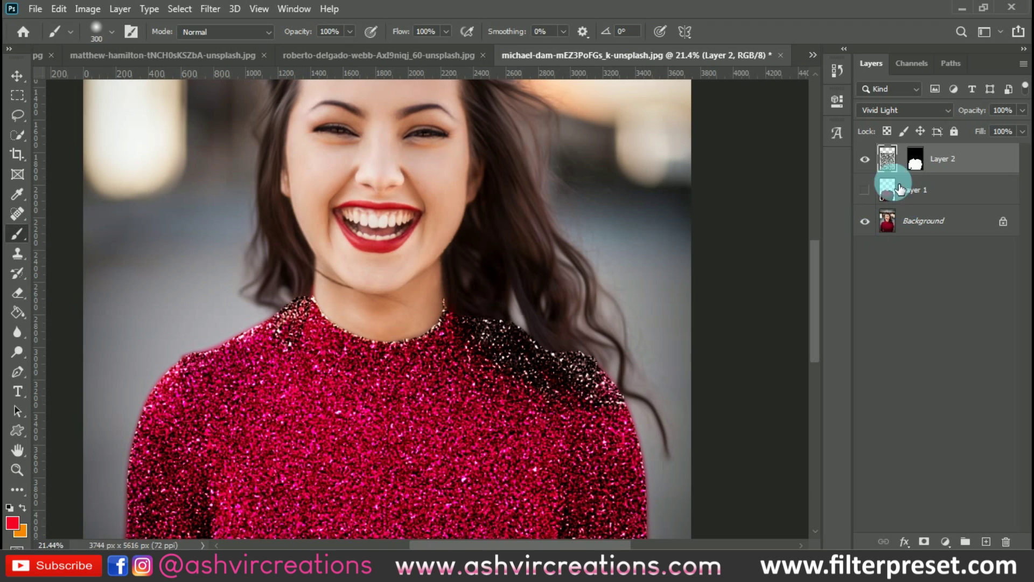
# Step: Paint black on Layer 2's mask with a 500 px brush to remove glitter from the hair over the shoulder
pyautogui.click(916, 159)
pyautogui.press('d')
pyautogui.press(']')
pyautogui.press(']')
pyautogui.press(']')
pyautogui.moveTo(519, 334)
pyautogui.mouseDown()
pyautogui.moveTo(536, 348)
pyautogui.moveTo(541, 333)
pyautogui.mouseUp()
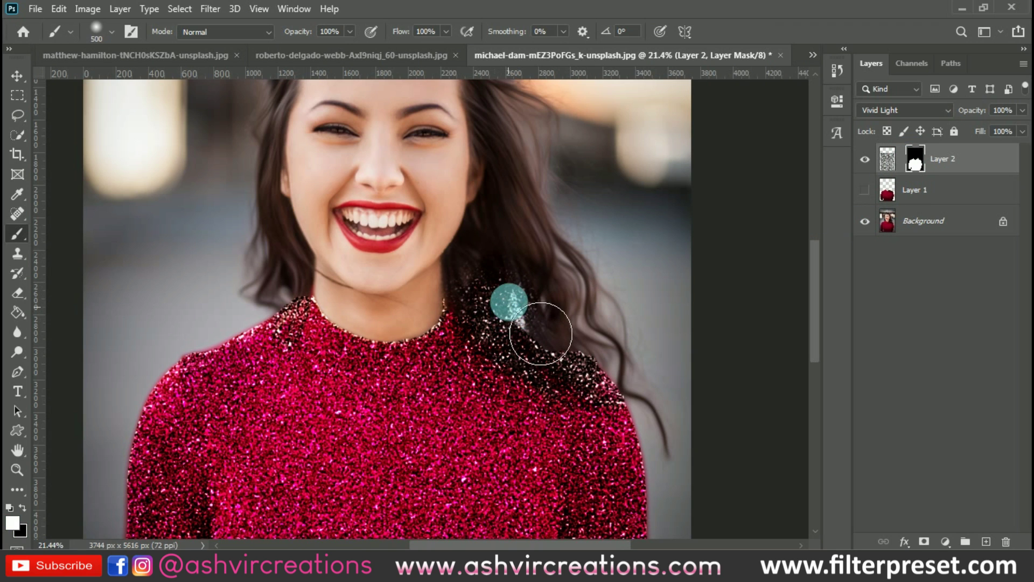
pyautogui.click(22, 507)
pyautogui.moveTo(499, 304)
pyautogui.mouseDown()
pyautogui.moveTo(494, 322)
pyautogui.moveTo(573, 346)
pyautogui.moveTo(570, 372)
pyautogui.moveTo(459, 284)
pyautogui.moveTo(281, 275)
pyautogui.moveTo(152, 314)
pyautogui.moveTo(183, 307)
pyautogui.mouseUp()
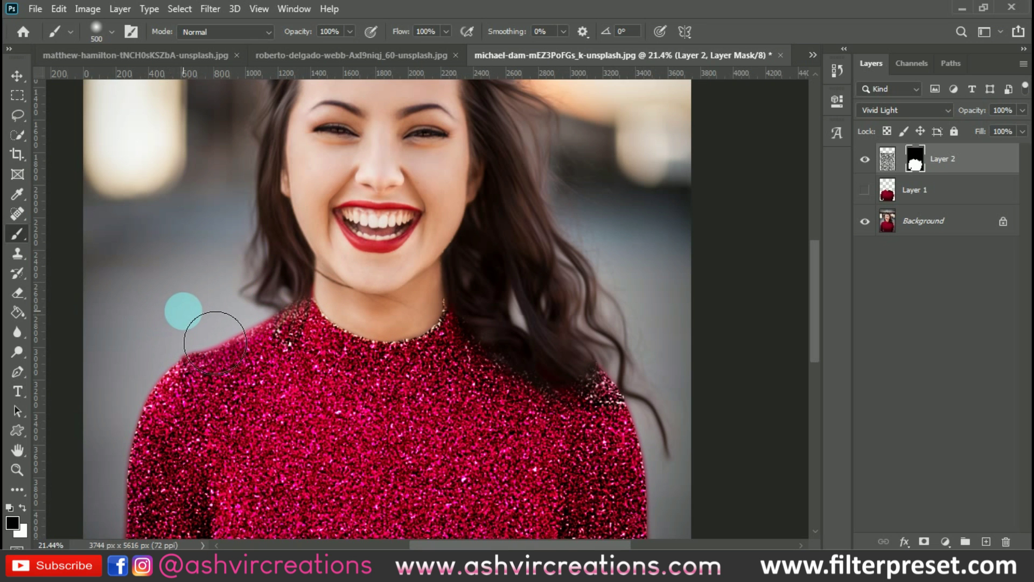
# Step: Examine the masked glitter along the neckline, sleeves and waist, and compare the photo with and without the texture layer
pyautogui.scroll(-1, 219, 307)
pyautogui.moveTo(474, 379); pyautogui.dragTo(435, 283)
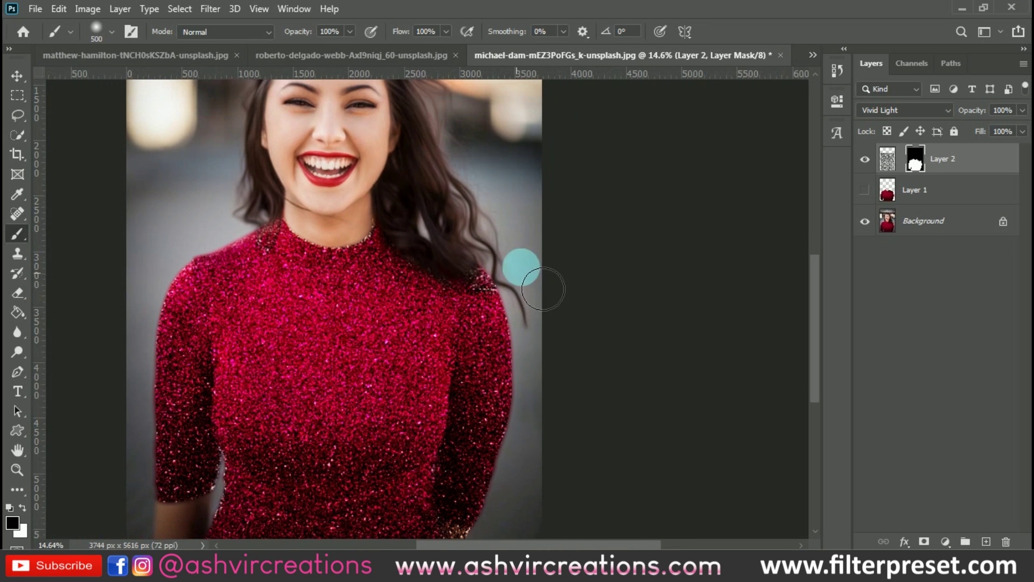
pyautogui.scroll(-1, 520, 273)
pyautogui.scroll(1, 474, 277)
pyautogui.moveTo(462, 286); pyautogui.dragTo(404, 232)
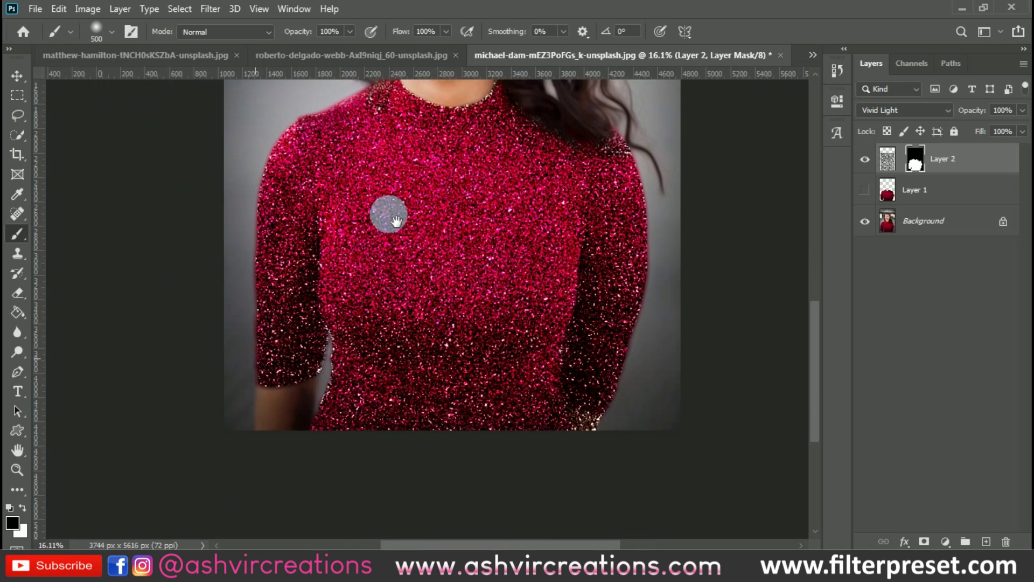
pyautogui.scroll(3, 345, 399)
pyautogui.scroll(-4, 366, 411)
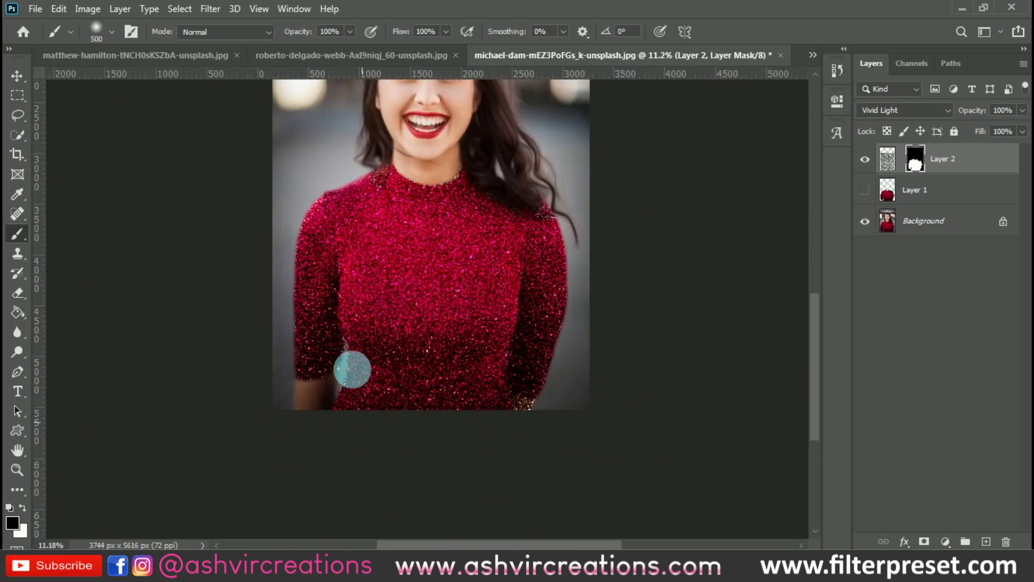
pyautogui.click(868, 161)
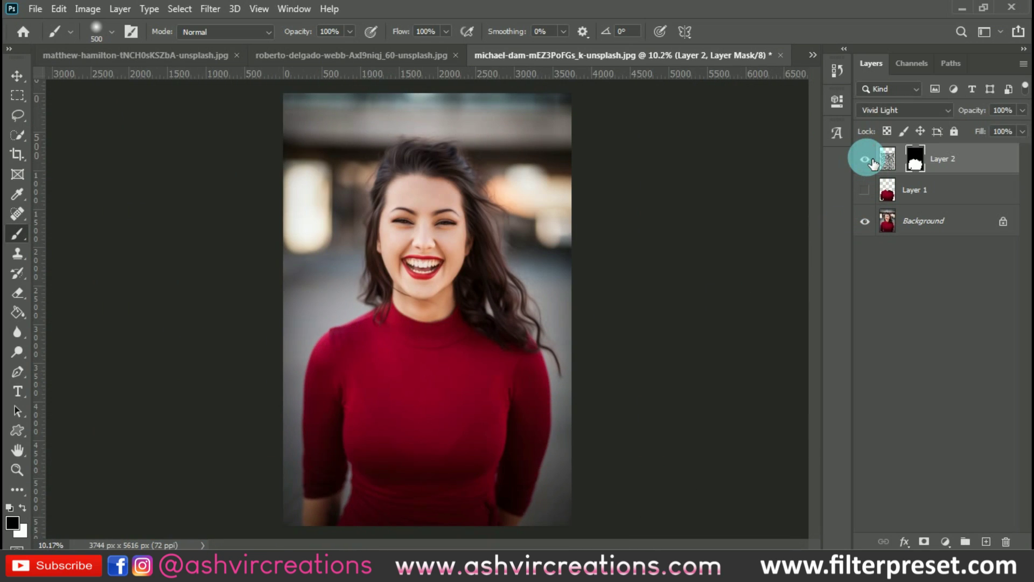
pyautogui.click(873, 161)
# Step: Reduce the red top's texture layer opacity to 65% and compare the photo with and without the glitter
pyautogui.moveTo(980, 115); pyautogui.dragTo(951, 115)
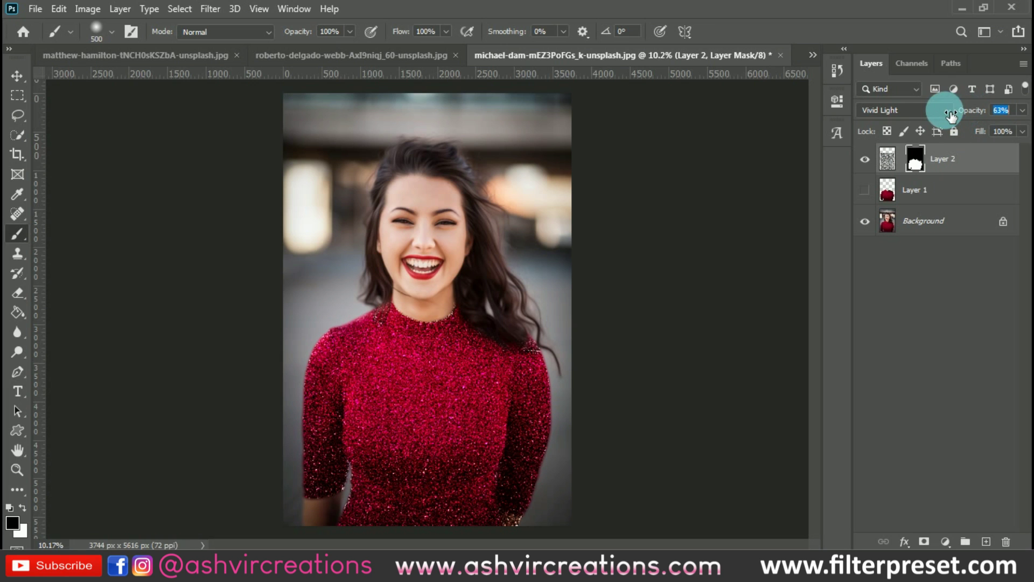
pyautogui.click(873, 156)
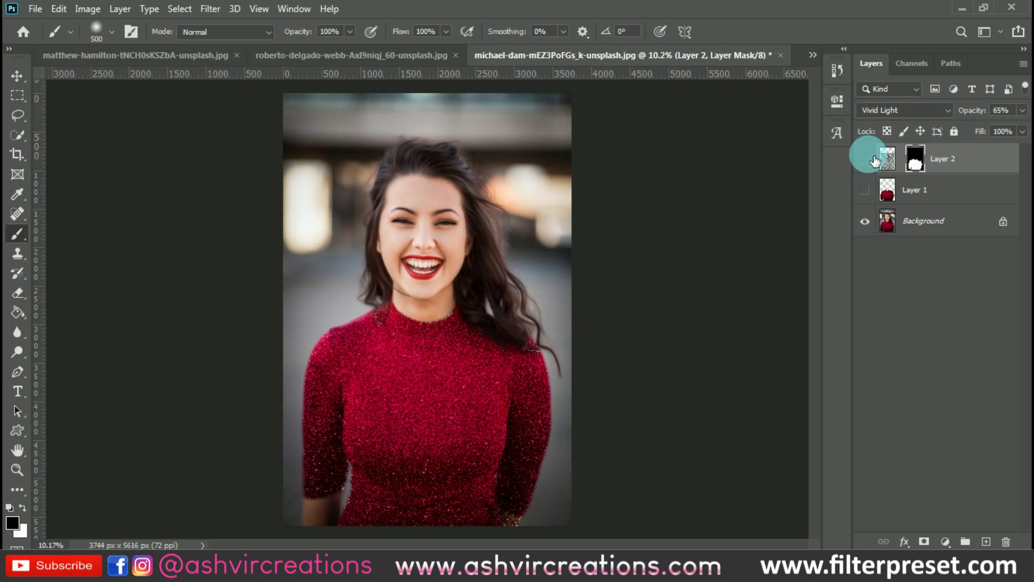
pyautogui.moveTo(531, 364); pyautogui.dragTo(548, 381)
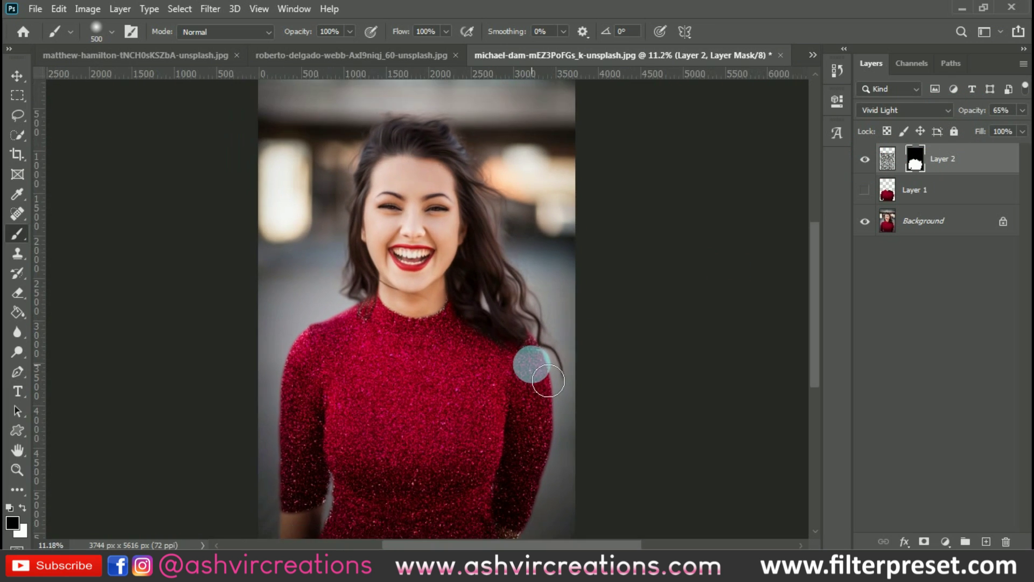
pyautogui.click(866, 159)
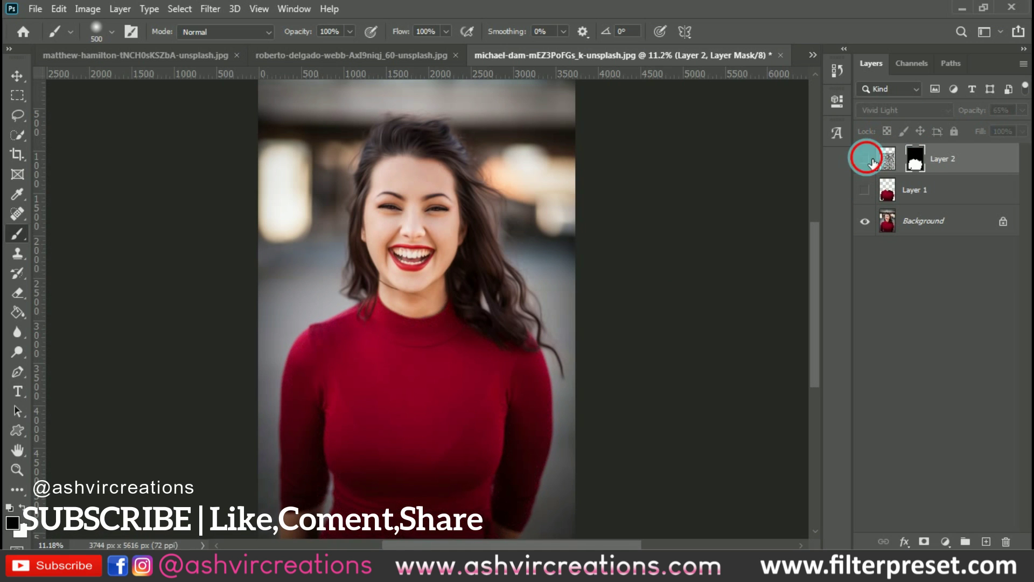
pyautogui.click(866, 160)
pyautogui.click(869, 159)
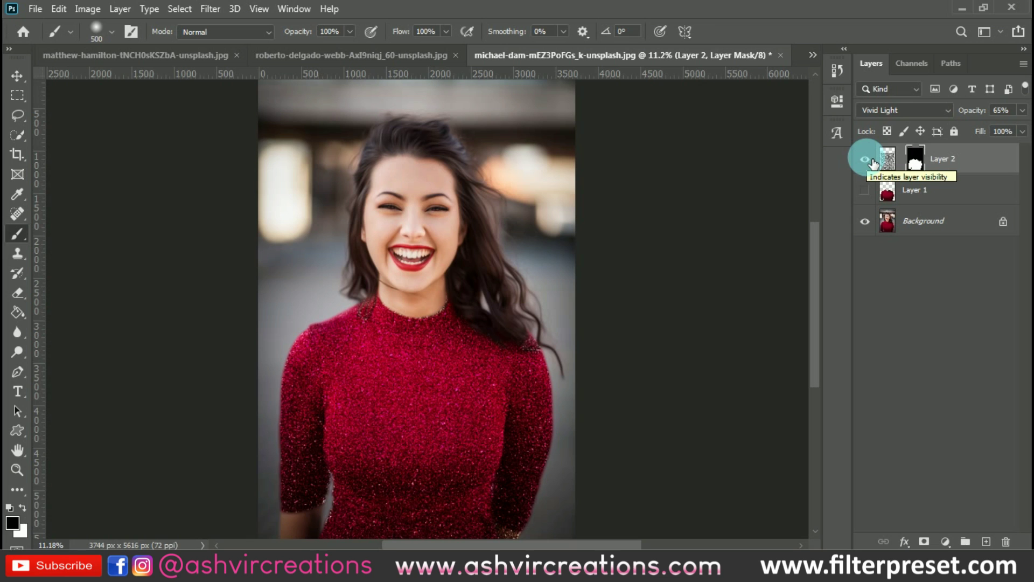
pyautogui.click(866, 160)
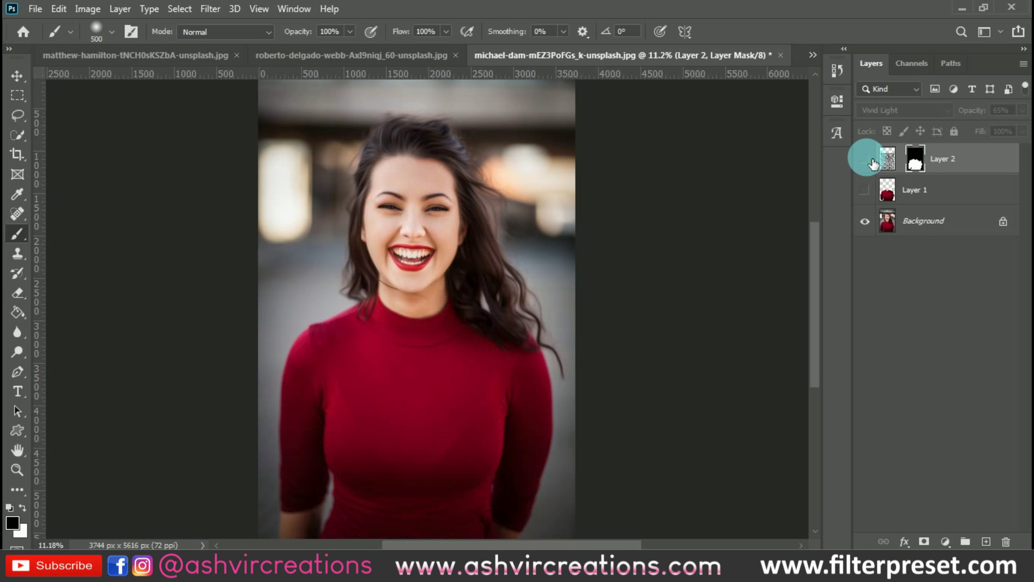
pyautogui.click(866, 159)
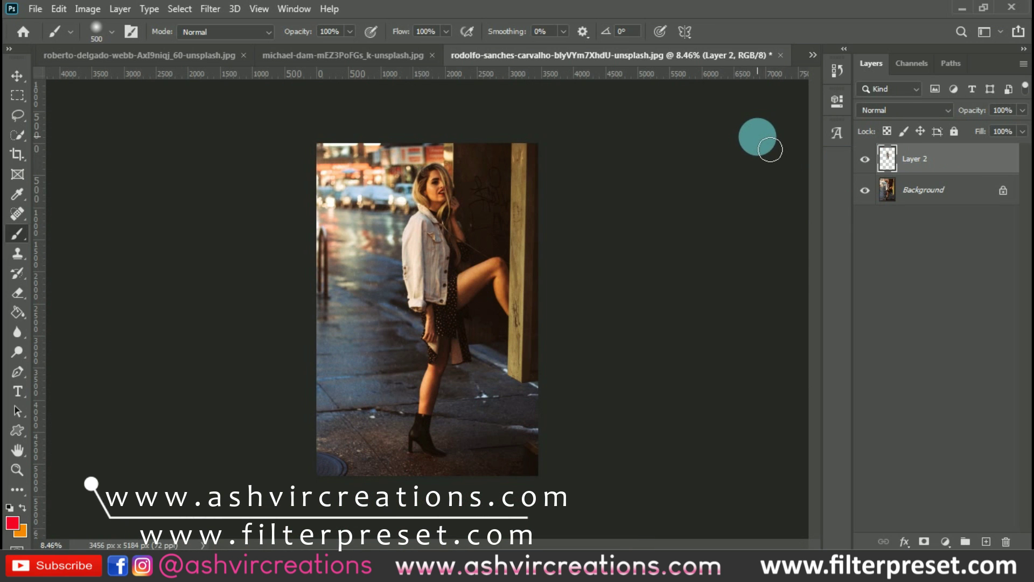
# Step: In the street portrait, load the denim jacket's outline from Layer 2 and use Paste Into to add the noise texture
pyautogui.press('v')
pyautogui.click(903, 163)
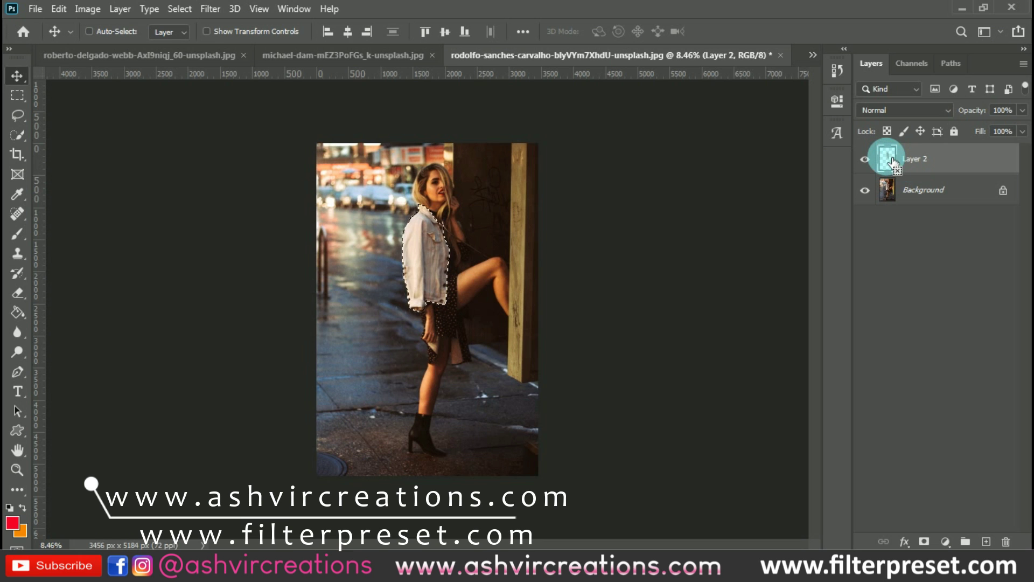
pyautogui.hotkey('alt', 'shift', 'ctrl', 'v')
# Step: Set the jacket's texture layer to Vivid Light blending, hide Layer 2, and check the glitter up close
pyautogui.click(900, 110)
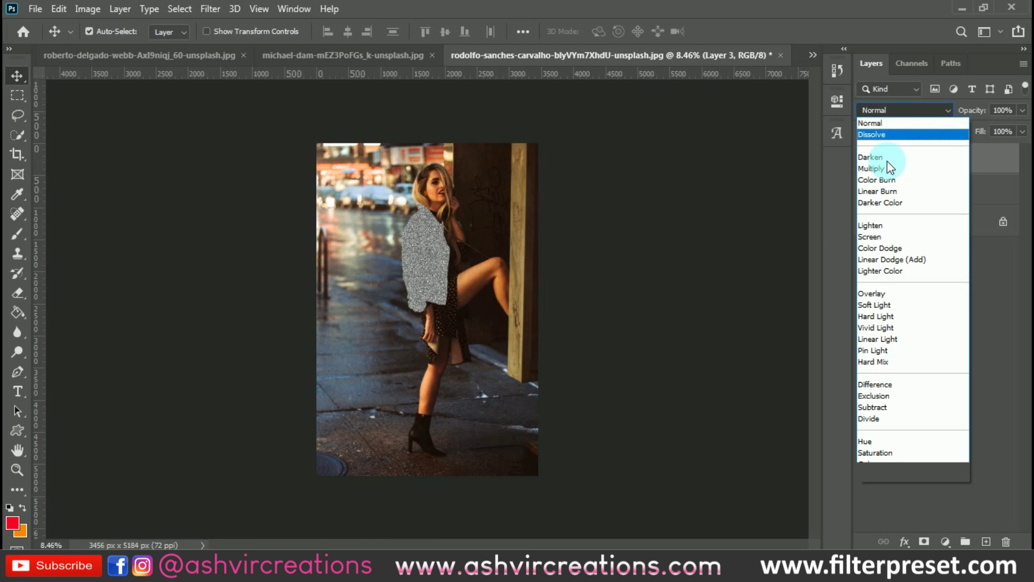
pyautogui.click(878, 327)
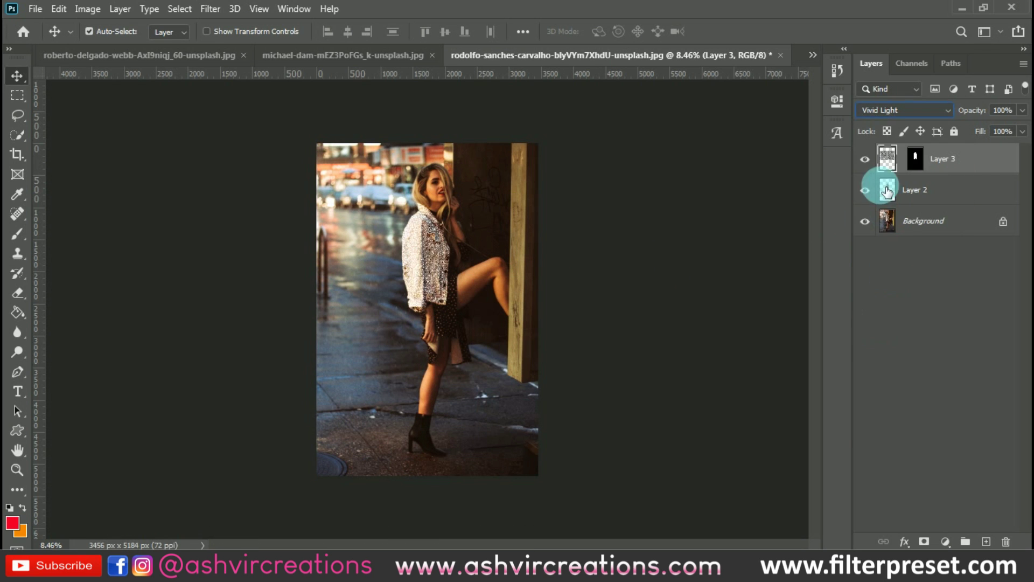
pyautogui.click(870, 191)
pyautogui.hotkey('ctrl', '+')
pyautogui.hotkey('ctrl', '+')
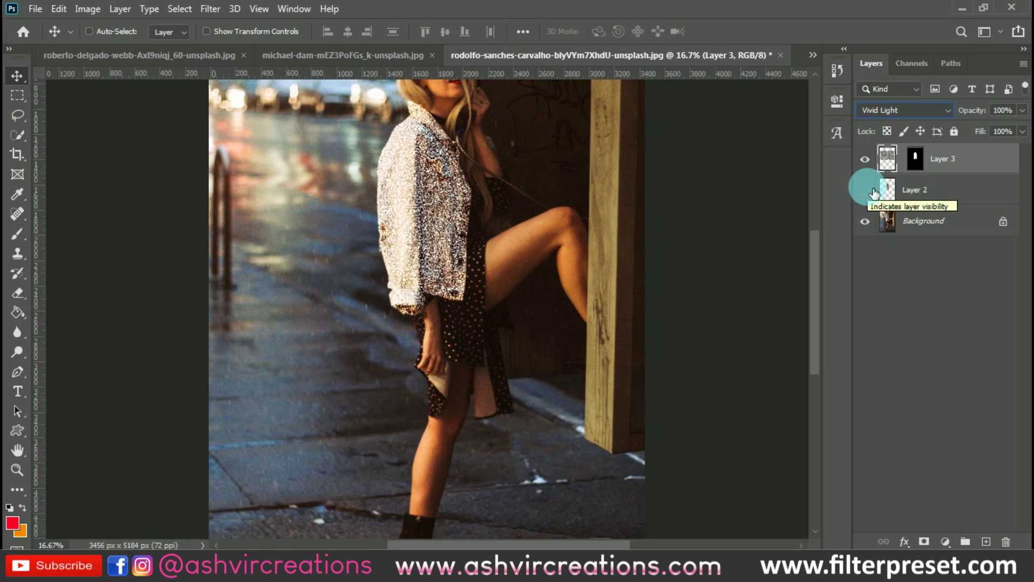
# Step: Reduce the denim jacket's texture layer opacity to 57% and compare the photo with and without the glitter
pyautogui.hotkey('ctrl', '-')
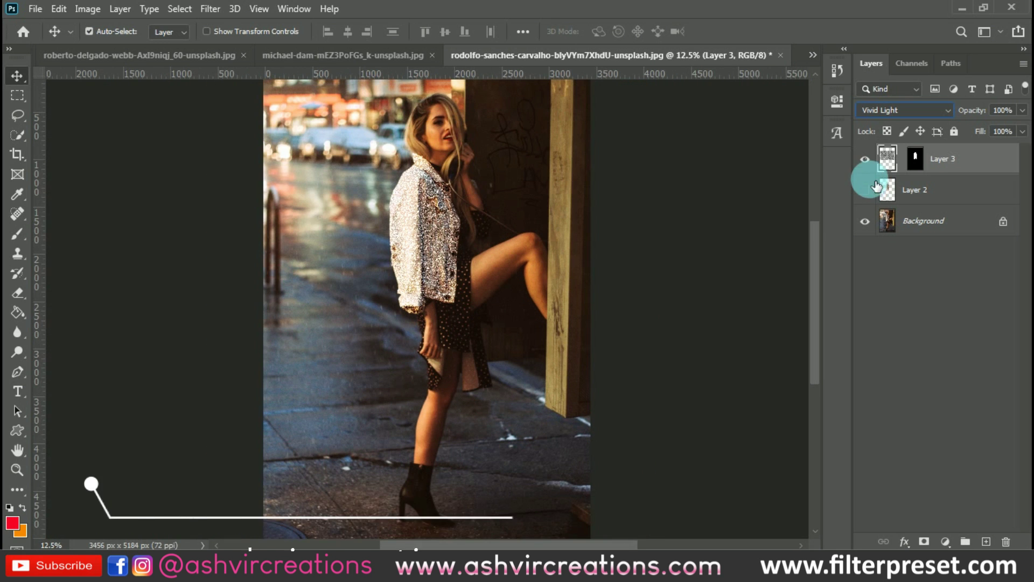
pyautogui.moveTo(970, 110); pyautogui.dragTo(946, 110)
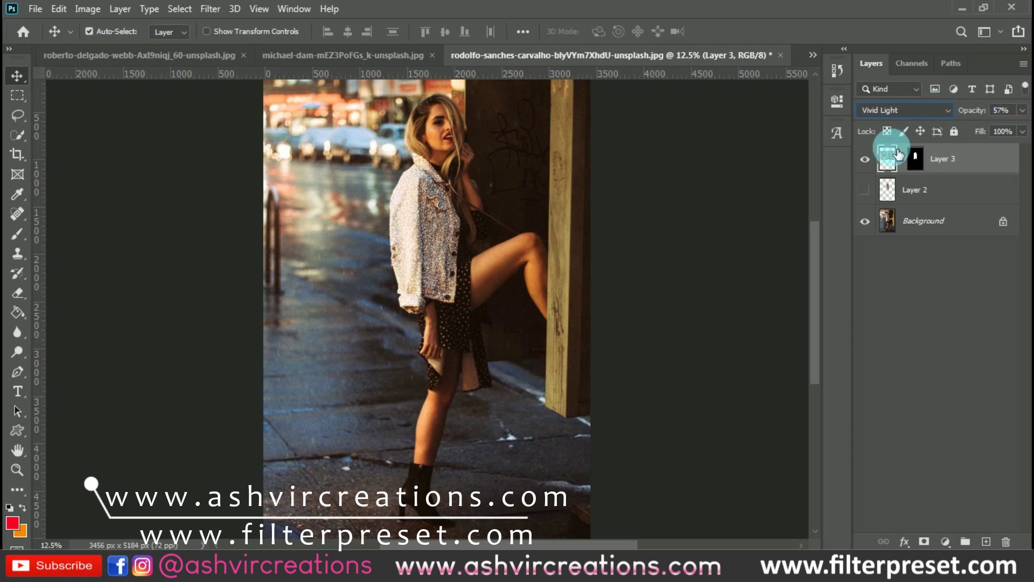
pyautogui.click(866, 160)
pyautogui.click(865, 159)
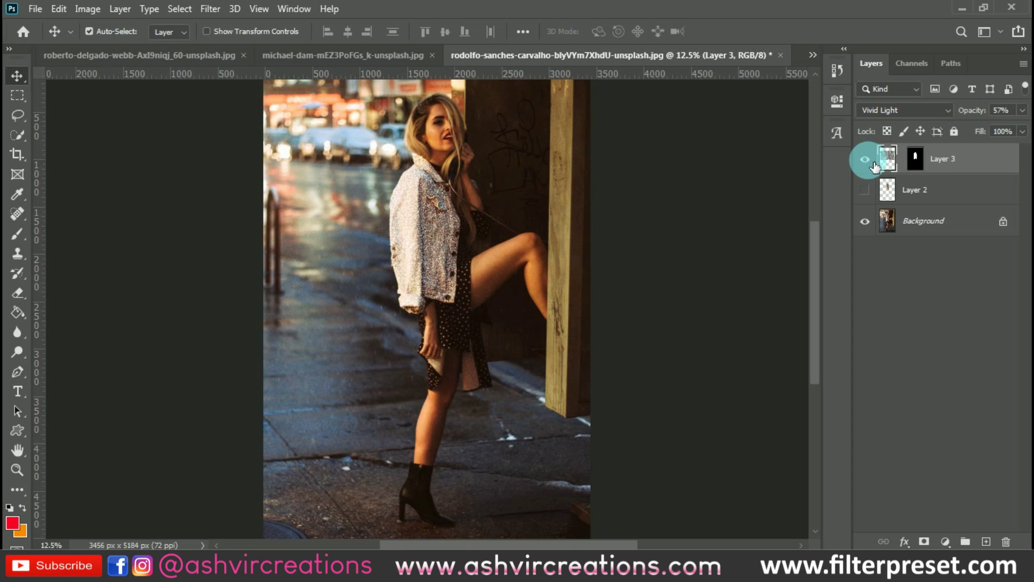
pyautogui.click(866, 160)
pyautogui.click(865, 160)
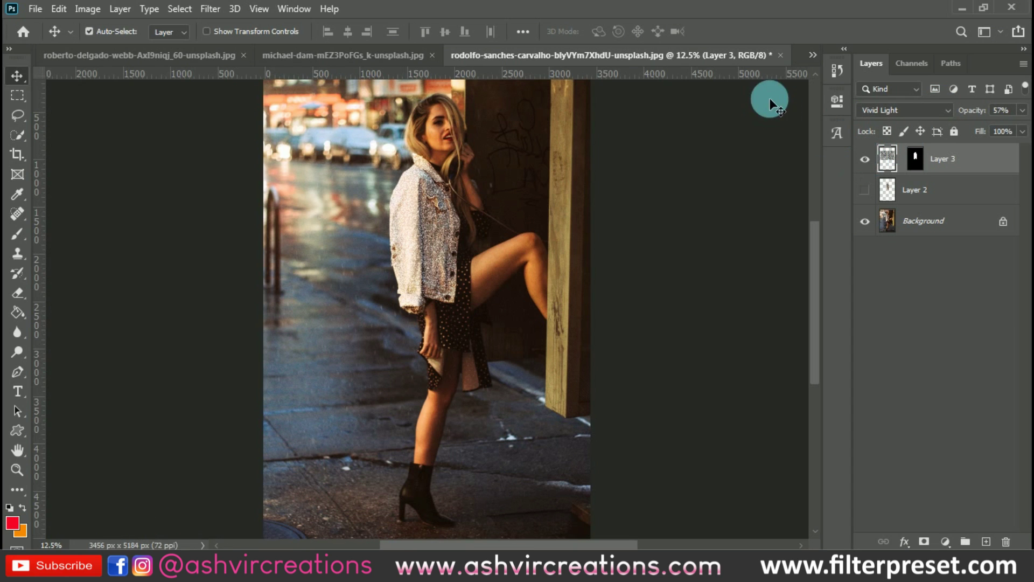
# Step: Review the finished glitter effect in the open portraits one after another, from the alex-iby photo through to the michael-dam photo
pyautogui.click(807, 55)
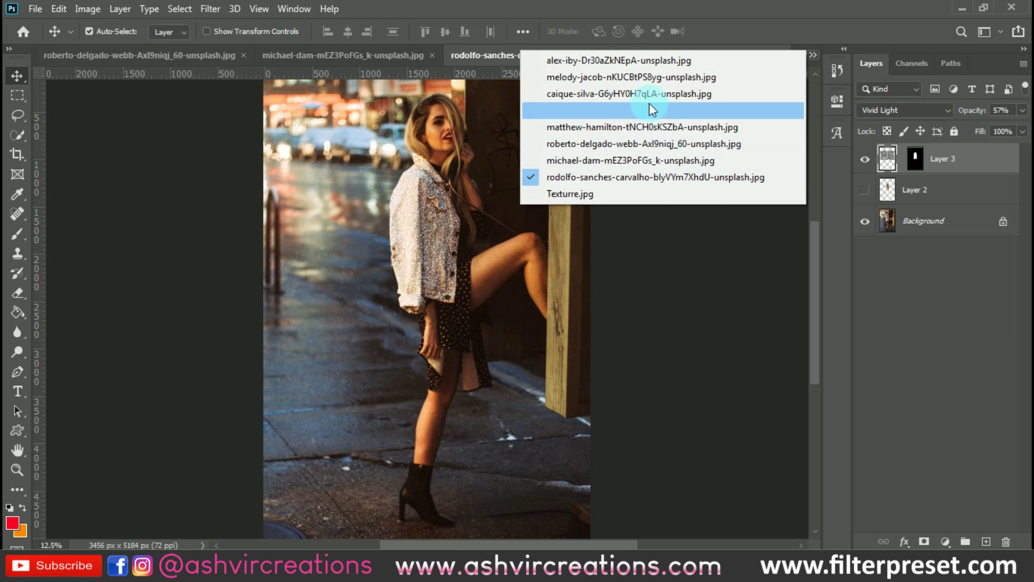
pyautogui.click(658, 66)
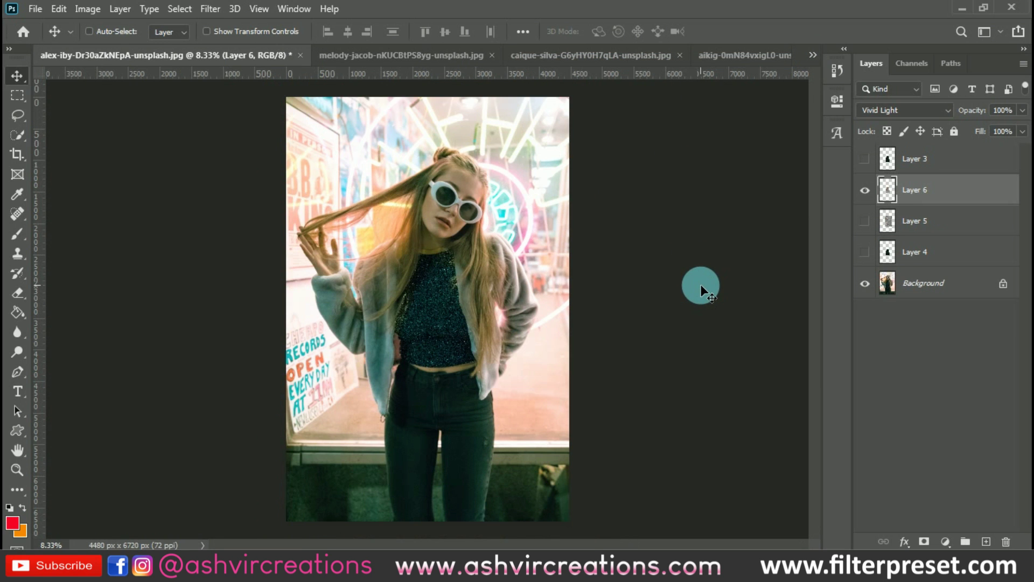
pyautogui.hotkey('ctrl', 'Tab')
pyautogui.hotkey('ctrl', 'Tab')
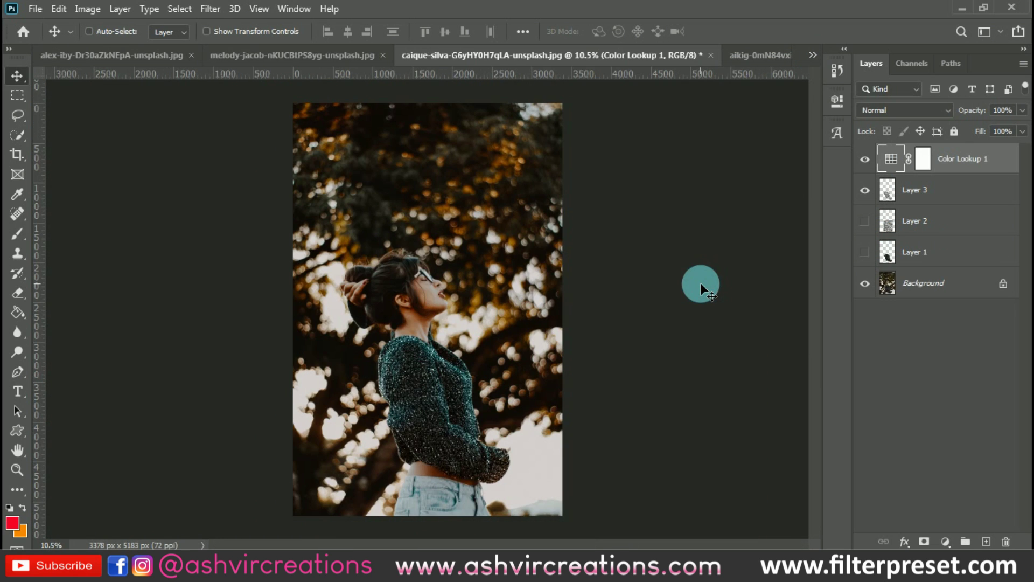
pyautogui.hotkey('ctrl', 'Tab')
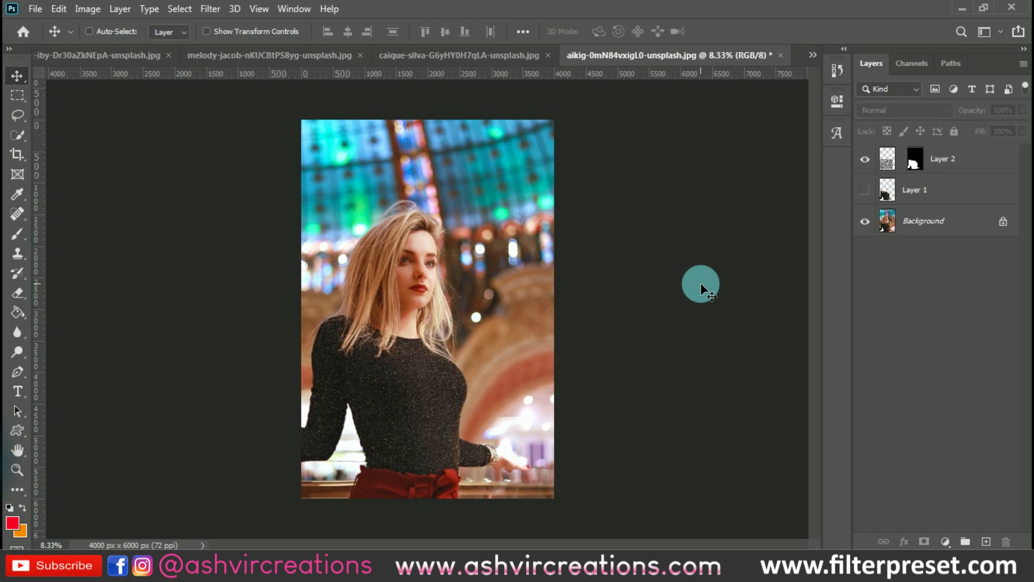
pyautogui.hotkey('ctrl', 'Tab')
pyautogui.hotkey('ctrl', 'Tab')
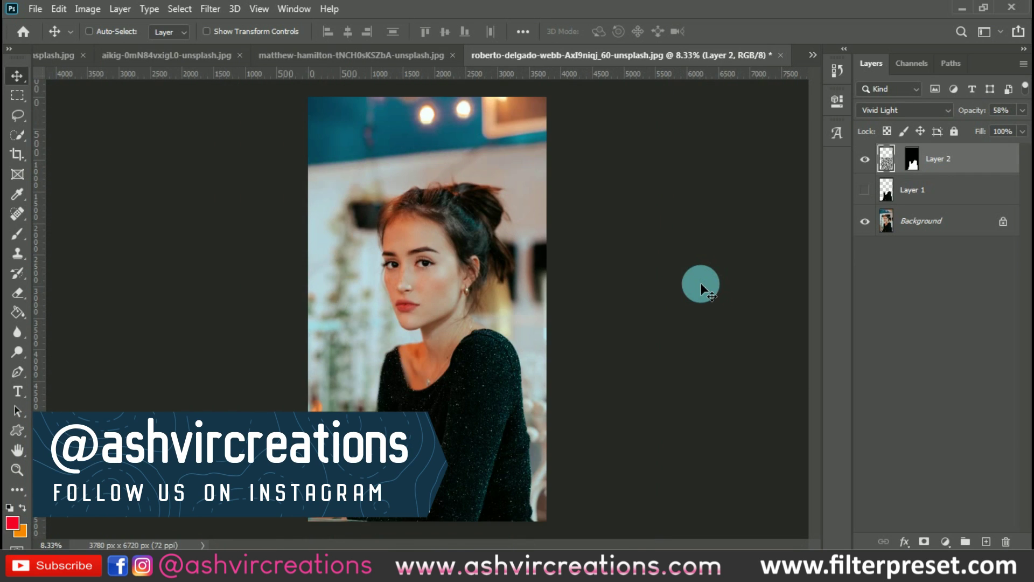
pyautogui.hotkey('ctrl', 'Tab')
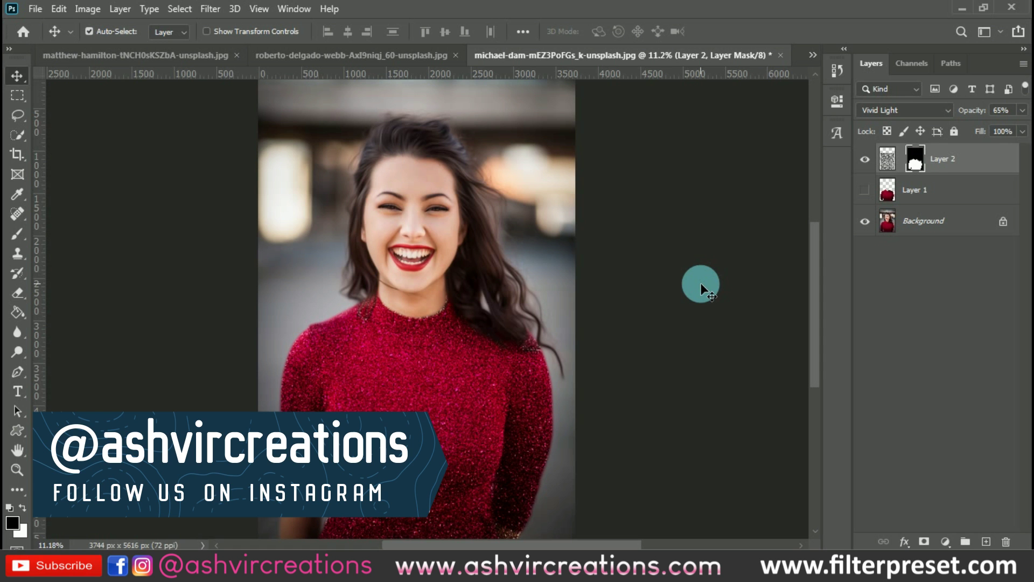